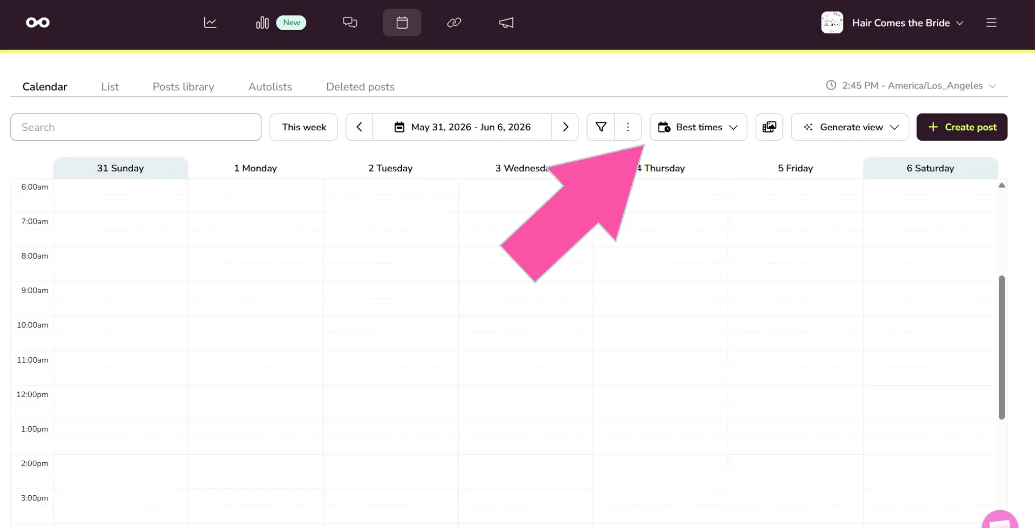
Show Instagram's best posting times as percentages and start a post in the Monday, June 1, 2026 11:00 AM slot
click(698, 127)
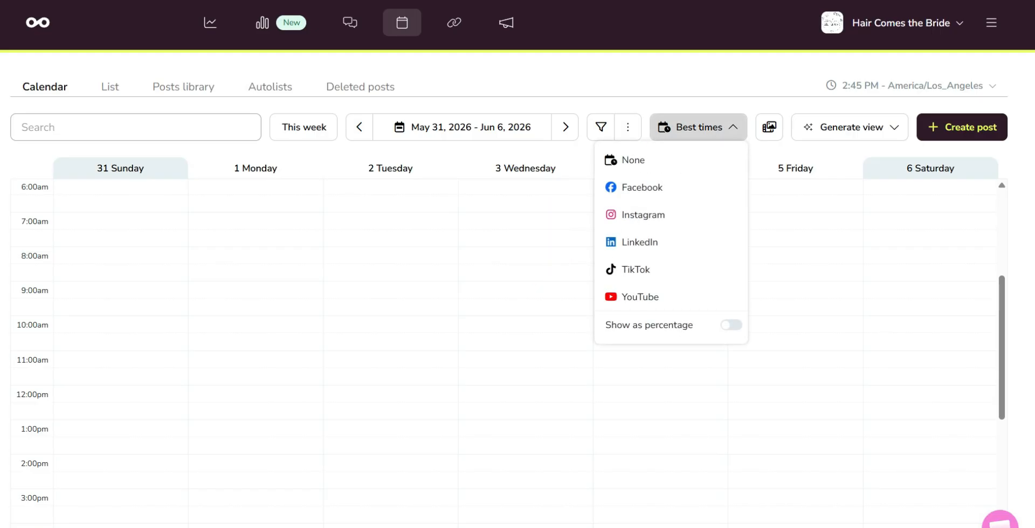
click(643, 215)
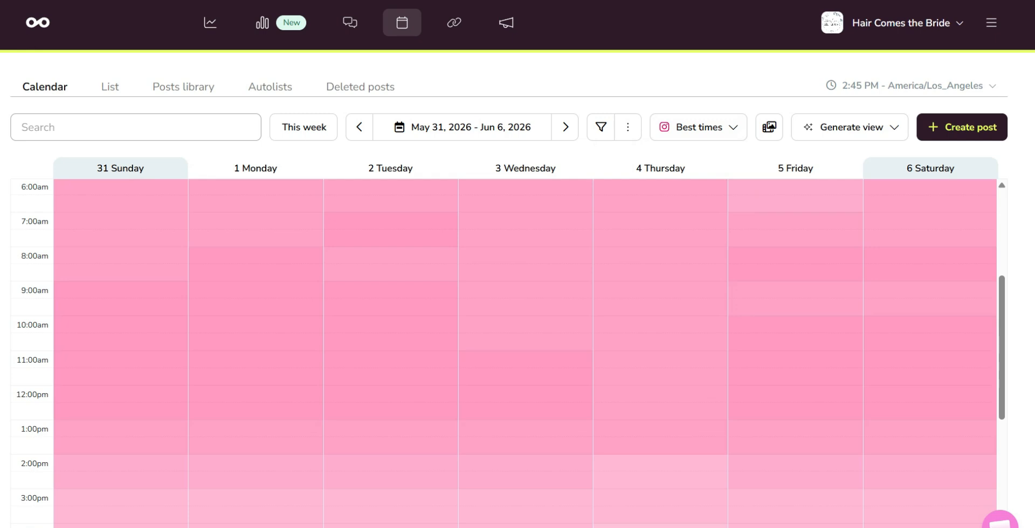
click(698, 127)
click(731, 325)
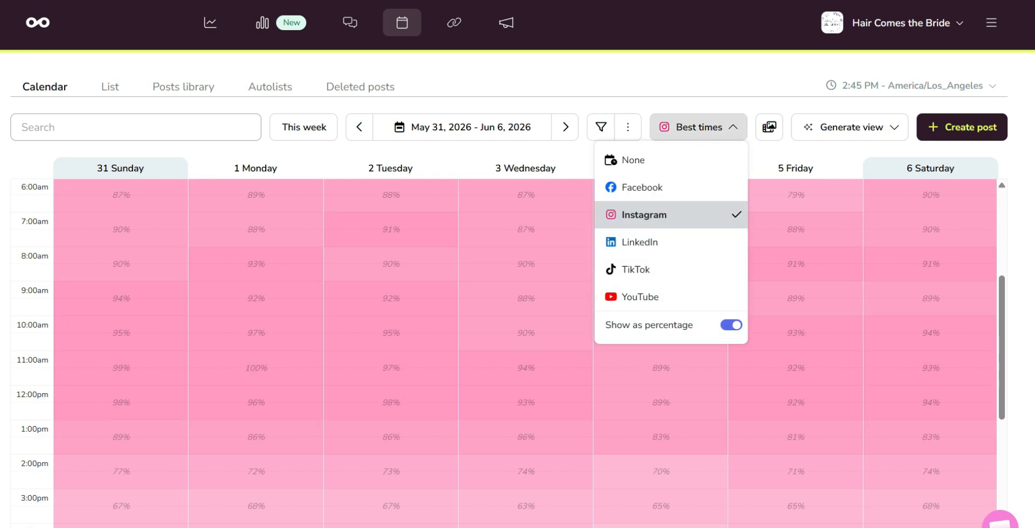
key(Escape)
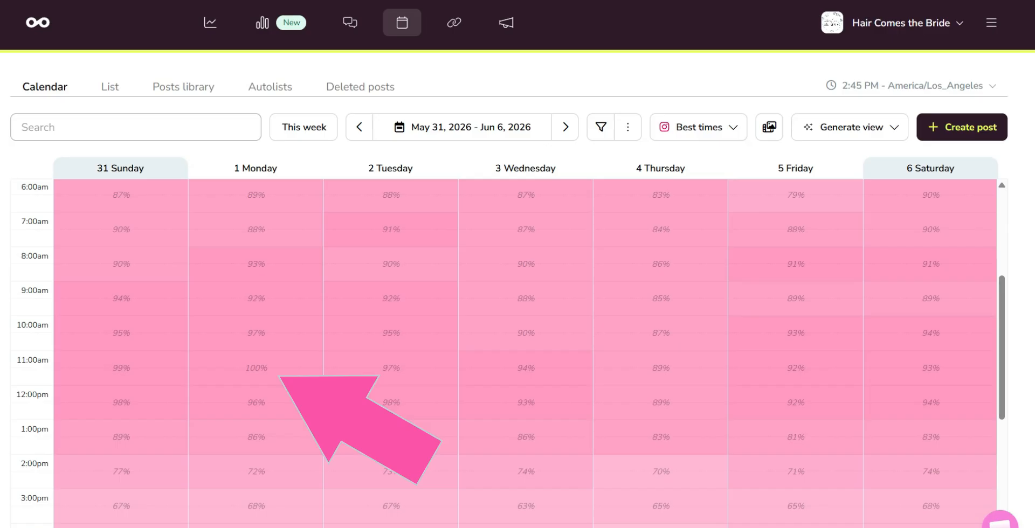
click(256, 368)
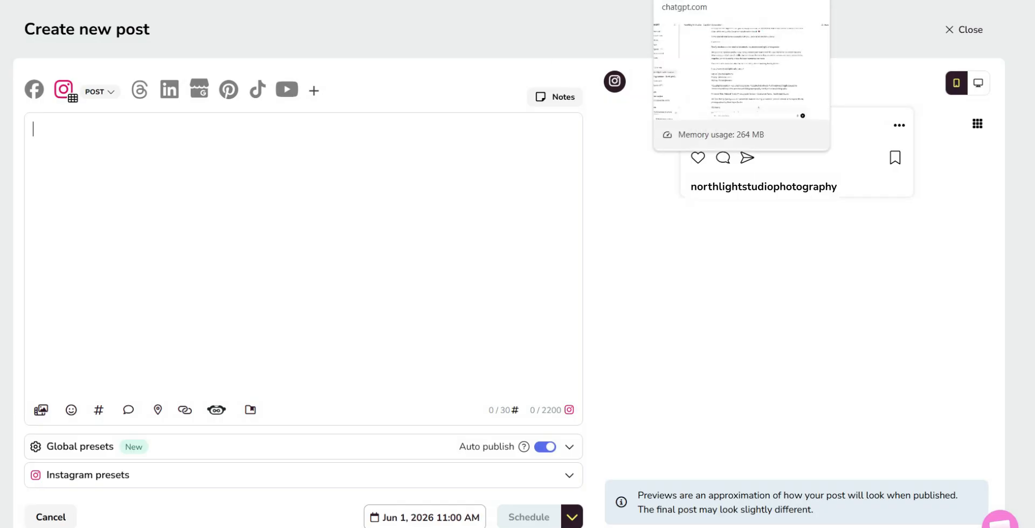
Copy the file name northlight_studio_relaxed_family_session_sunnyvale_farms from the ChatGPT caption conversation and return to the new post
click(701, 0)
scroll(593, 270, down, 2)
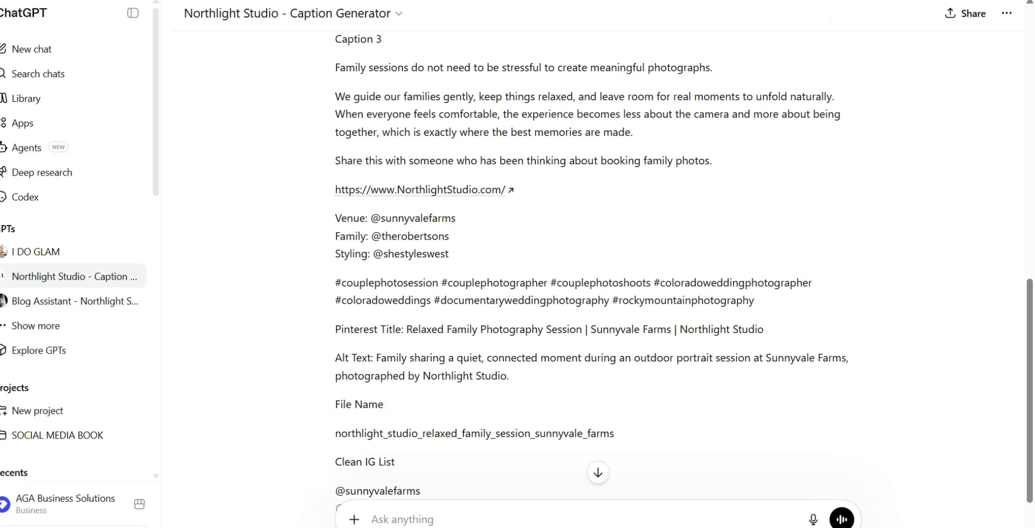
scroll(593, 269, down, 2)
drag(335, 365, 614, 365)
key(ctrl+c)
right_click(598, 365)
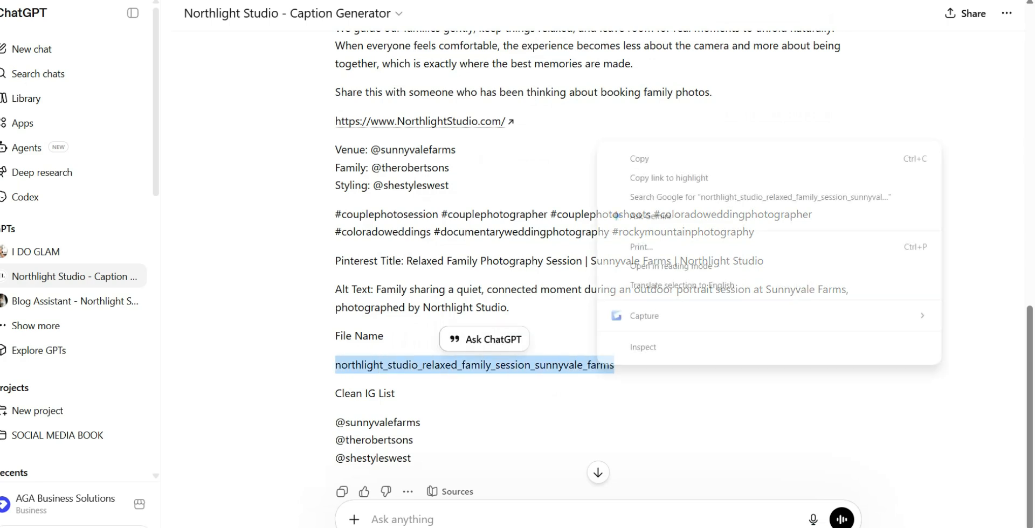
click(647, 158)
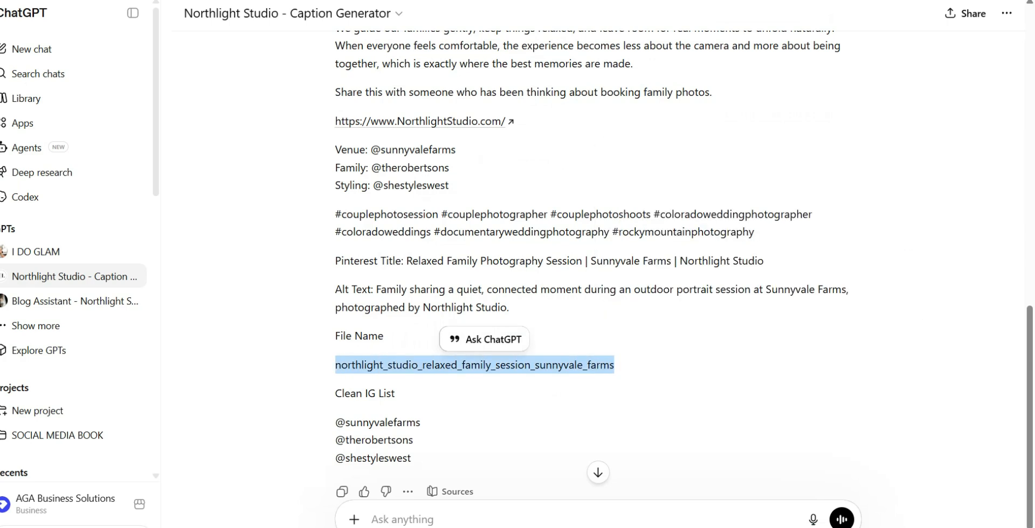
key(ctrl+Tab)
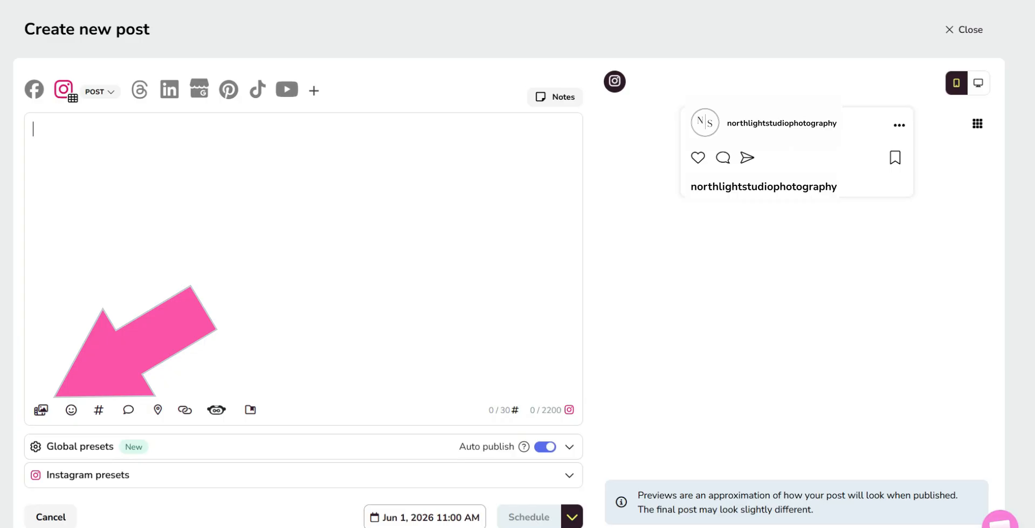
Choose an image upload from the computer and rename family photo (2) as northlight_studio_relaxed_family_session_sunnyvale_farms in the file browser
click(41, 410)
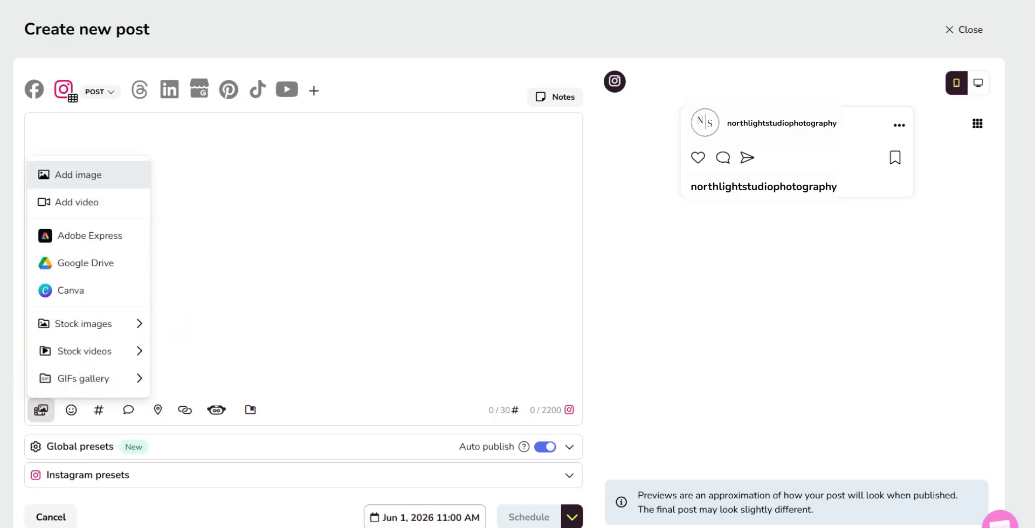
click(78, 175)
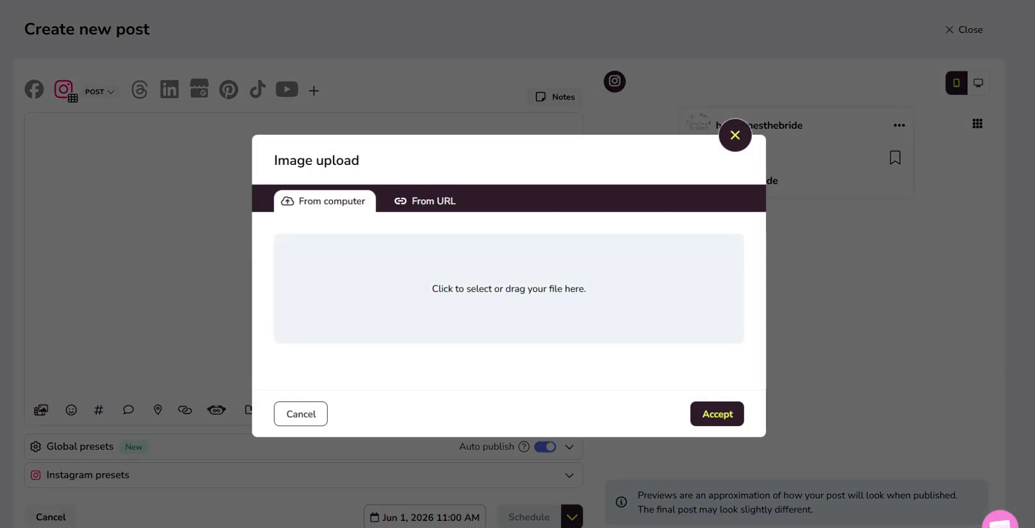
click(509, 289)
click(178, 122)
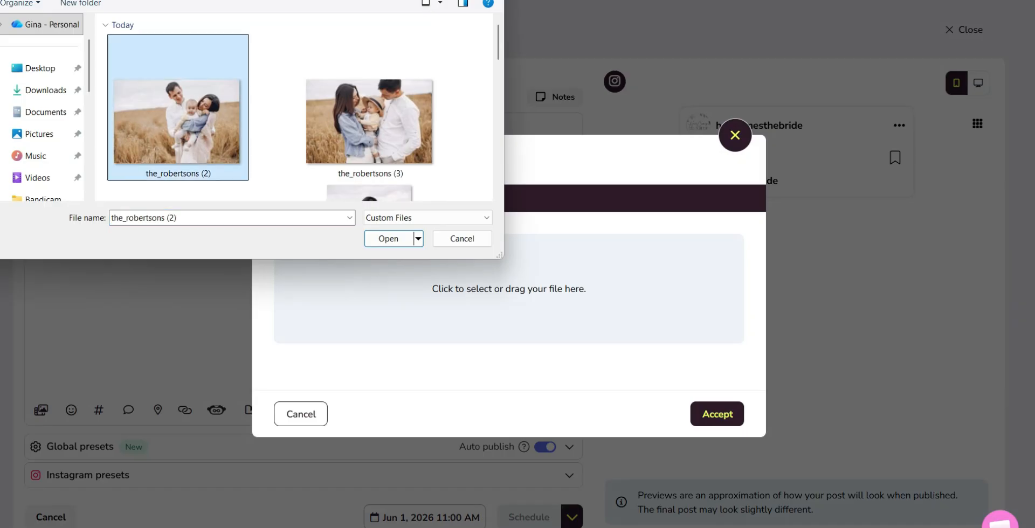
click(202, 173)
right_click(203, 176)
click(226, 234)
key(Return)
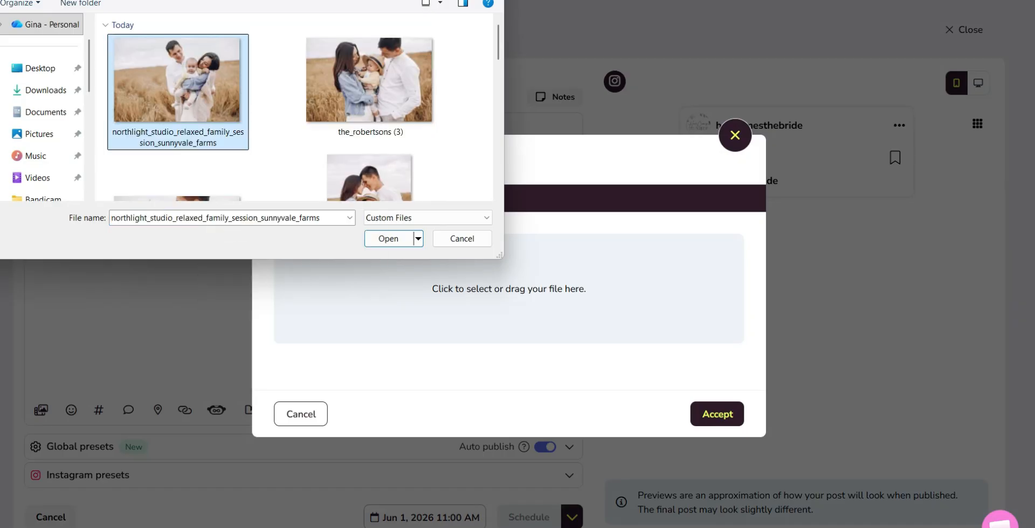
Rename family photo (3) with the copied file name, accepting the (2) suffix for the duplicate
click(370, 112)
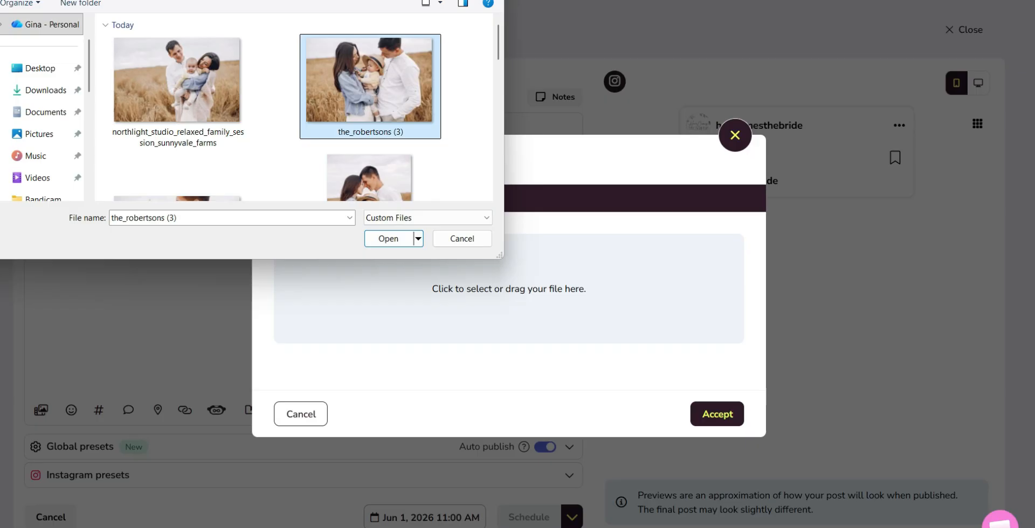
click(370, 131)
right_click(366, 134)
click(391, 192)
key(Return)
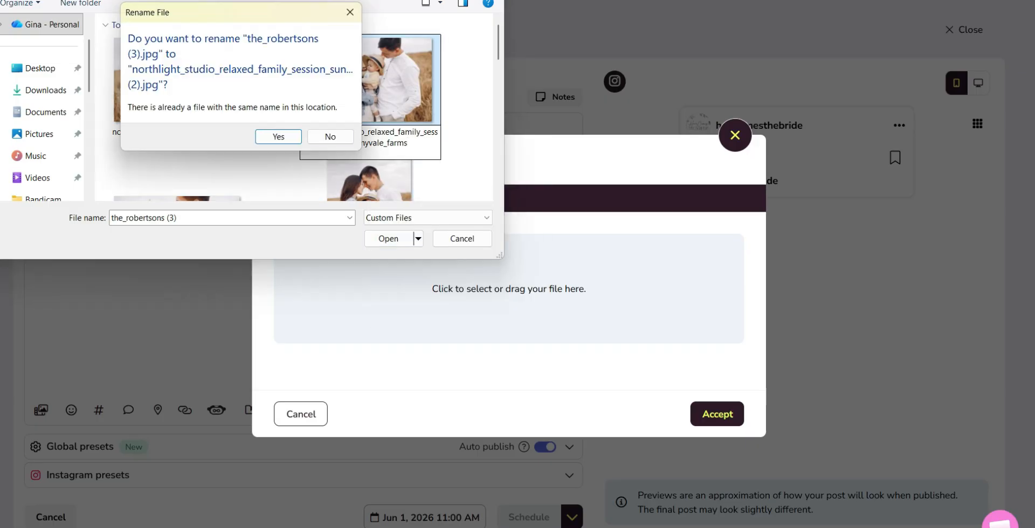
key(Return)
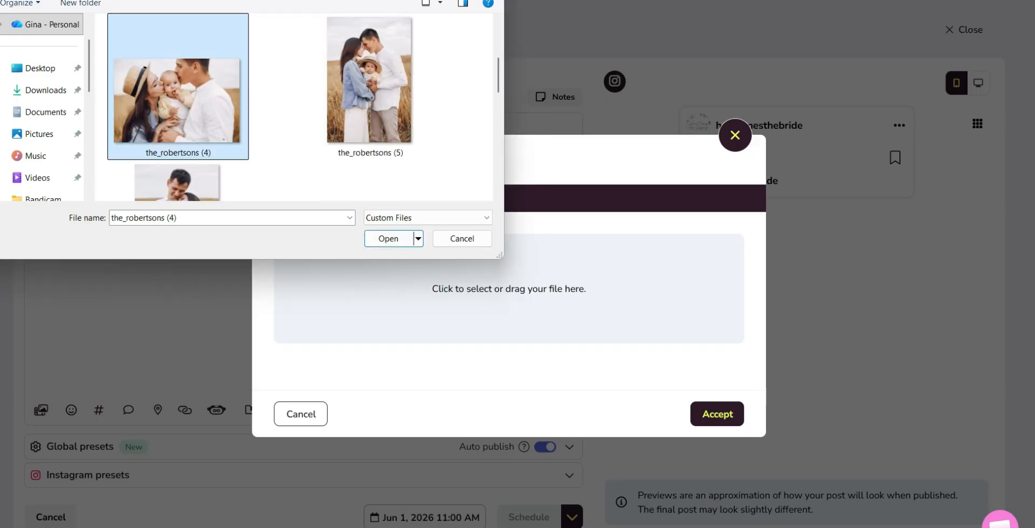
Rename family photo (4) with the copied file name, accepting the (3) suffix for the duplicate
click(178, 153)
right_click(190, 156)
click(215, 210)
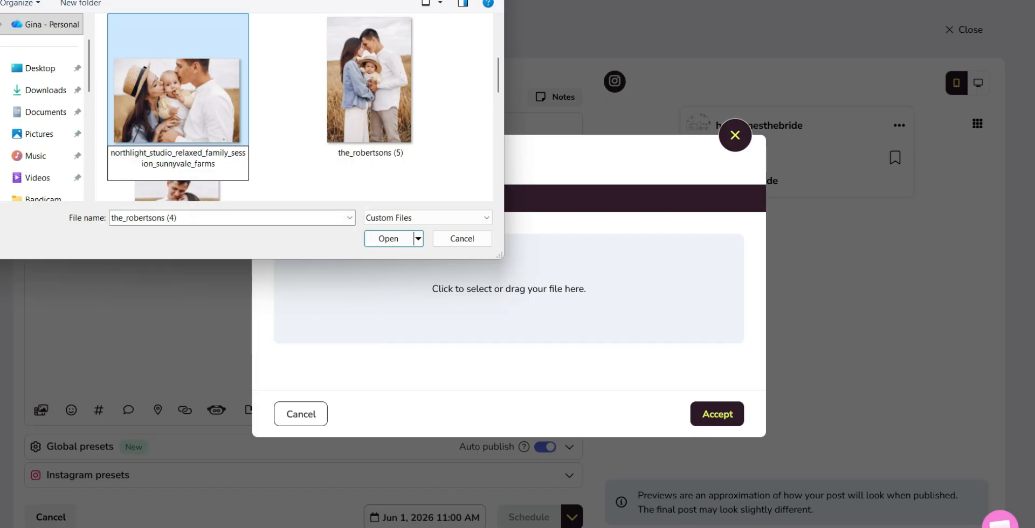
key(Return)
Rename family photo (5) with the copied file name, accepting the (4) suffix for the duplicate
key(Return)
click(371, 152)
right_click(367, 156)
click(405, 210)
key(Return)
key(Return)
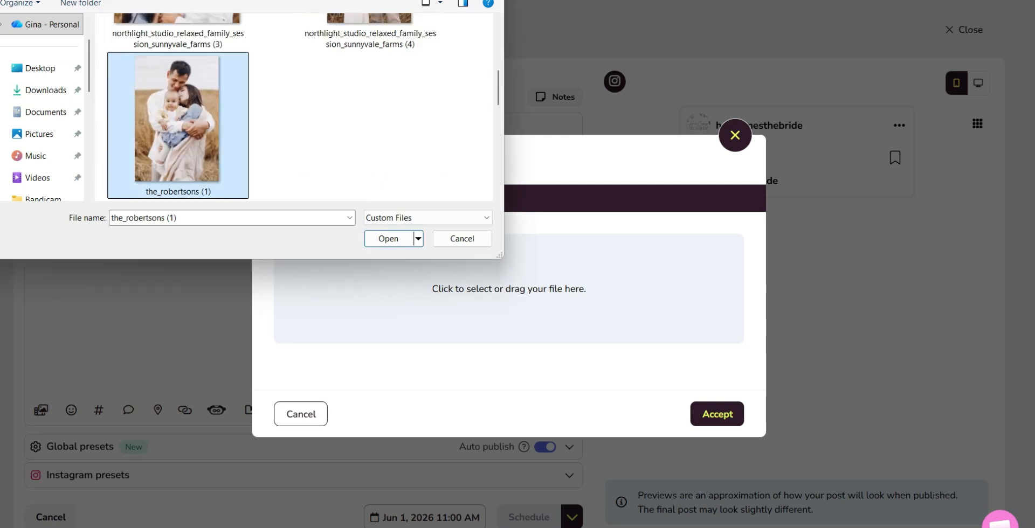
Rename family photo (1) with the copied file name, then attach the vertical photo of the couple touching foreheads to the post
click(194, 191)
right_click(196, 189)
click(221, 247)
key(Return)
click(278, 137)
scroll(370, 91, up, 1)
double_click(370, 91)
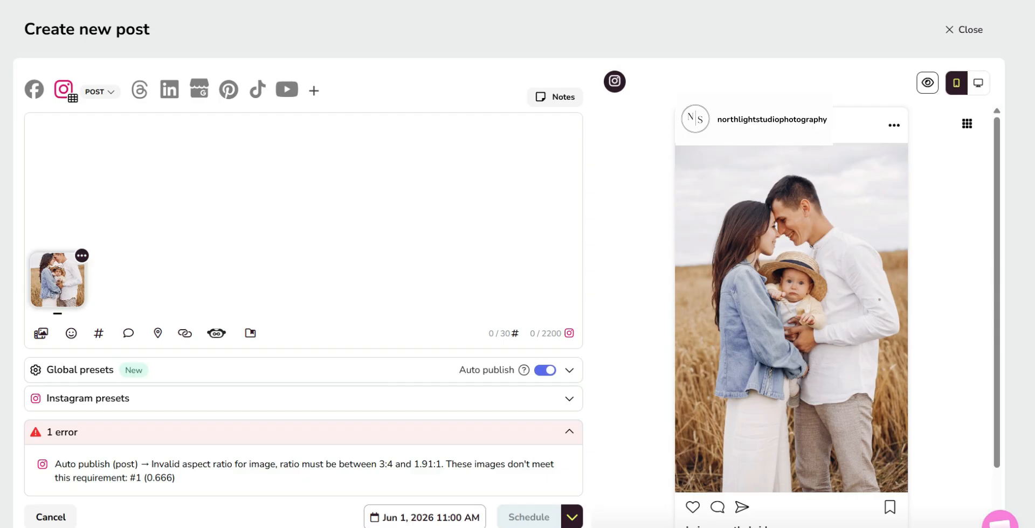
Copy the Caption 3 text from ChatGPT, from its opening line through the hashtags, and paste it into the post
click(700, 1)
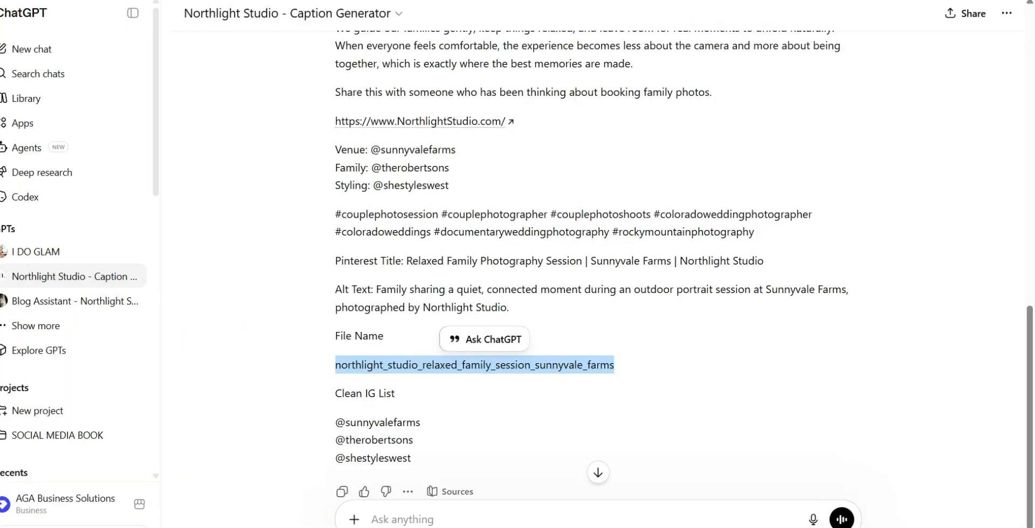
scroll(478, 270, up, 1)
drag(335, 68, 754, 300)
right_click(448, 287)
click(490, 303)
key(ctrl+Tab)
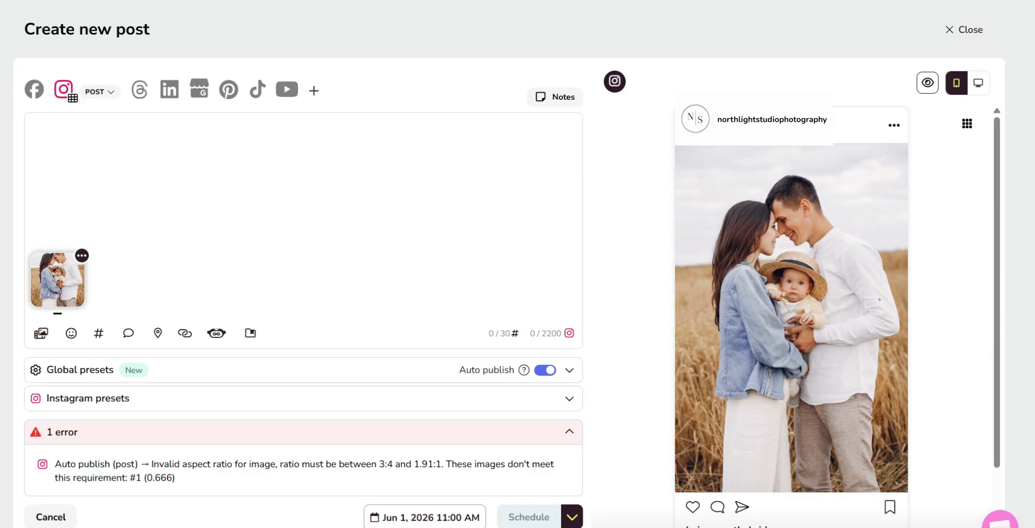
right_click(69, 150)
click(106, 299)
scroll(303, 178, up, 2)
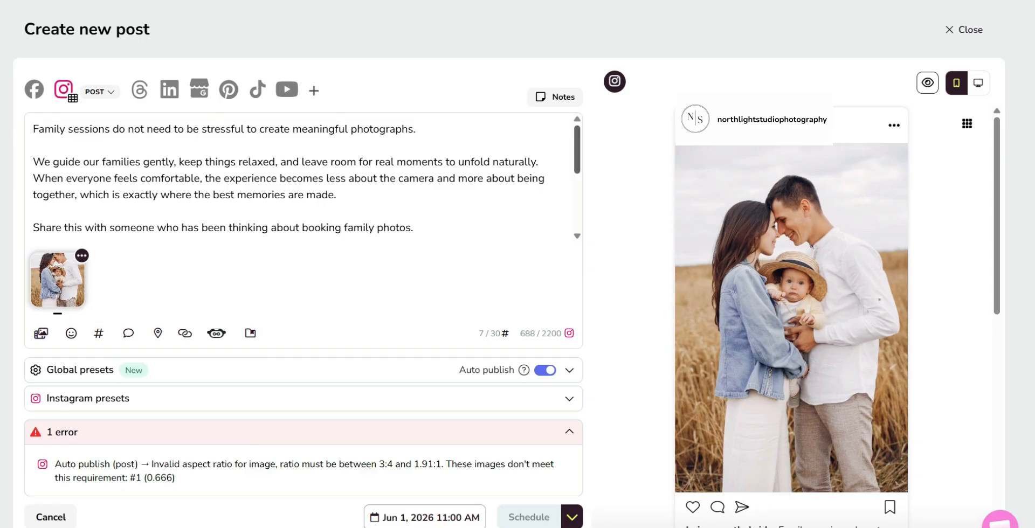
scroll(306, 175, down, 3)
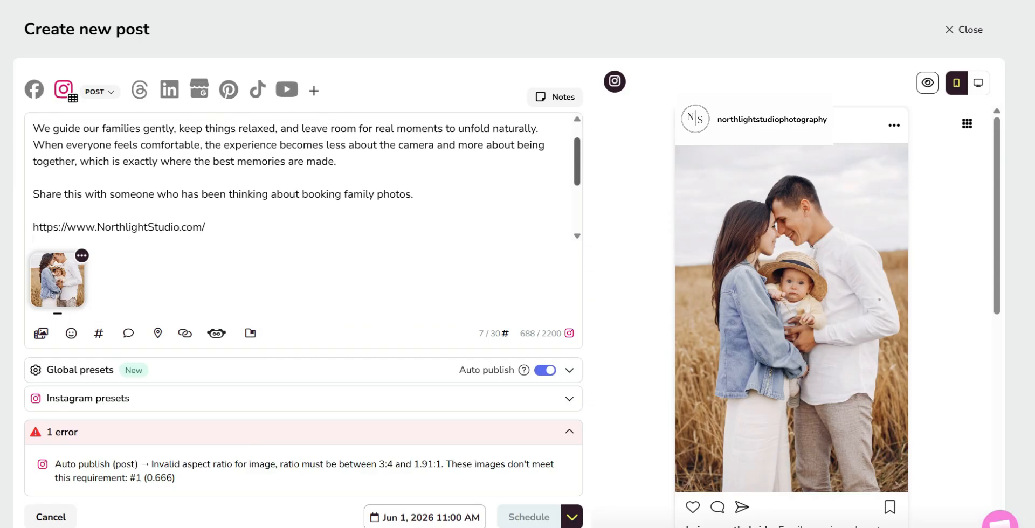
triple_click(171, 177)
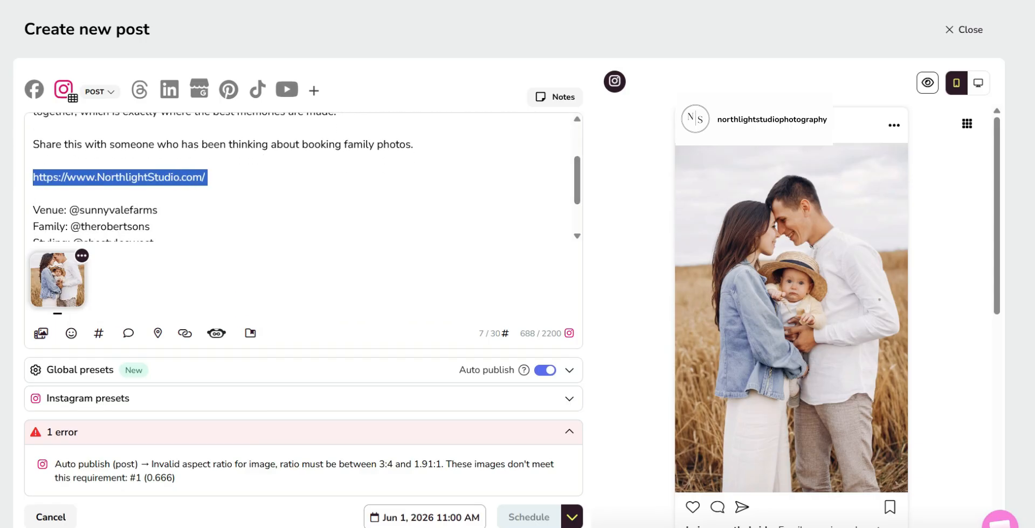
key(BackSpace)
key(BackSpace)
key(BackSpace)
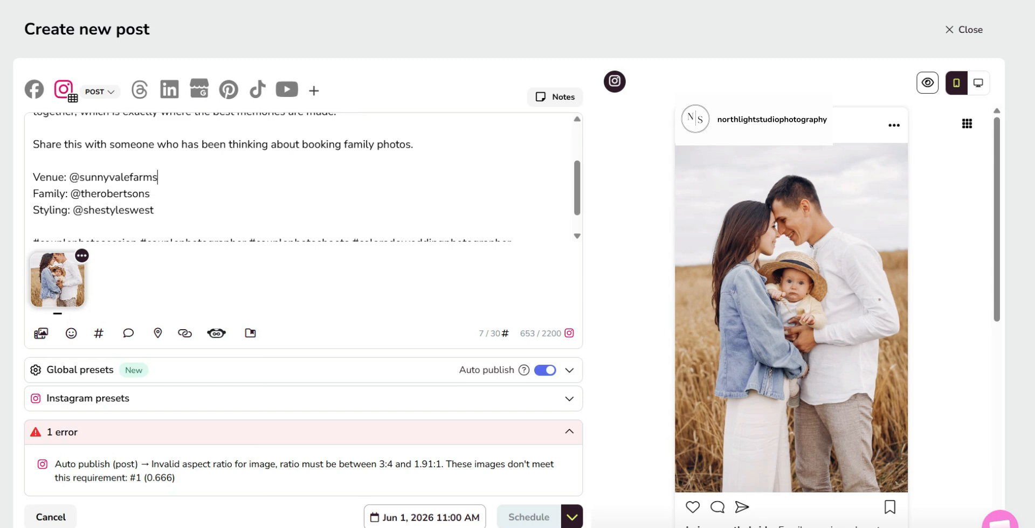
Copy the venue handle sunnyvalefarms from the caption, search for it as a location, and add the matching location to the post
drag(80, 177, 156, 177)
right_click(154, 177)
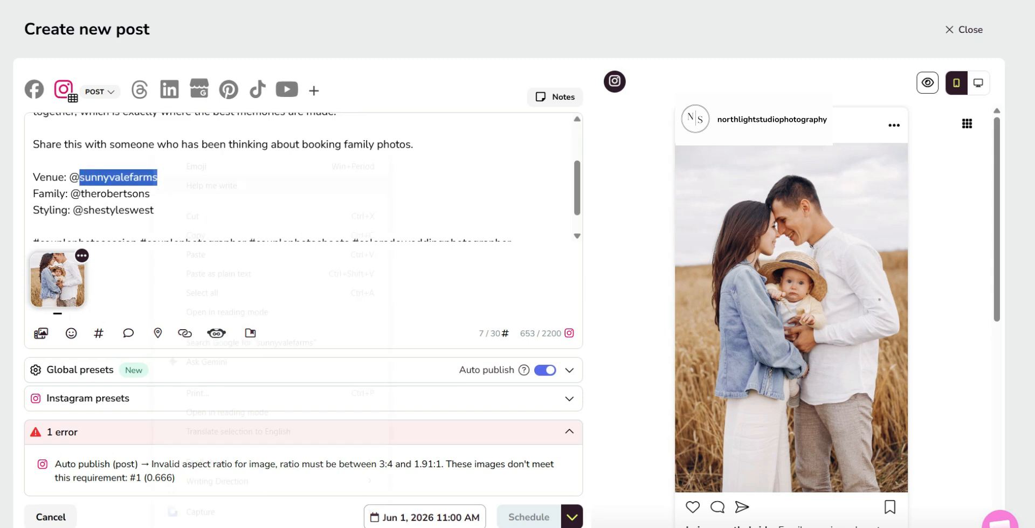
click(196, 236)
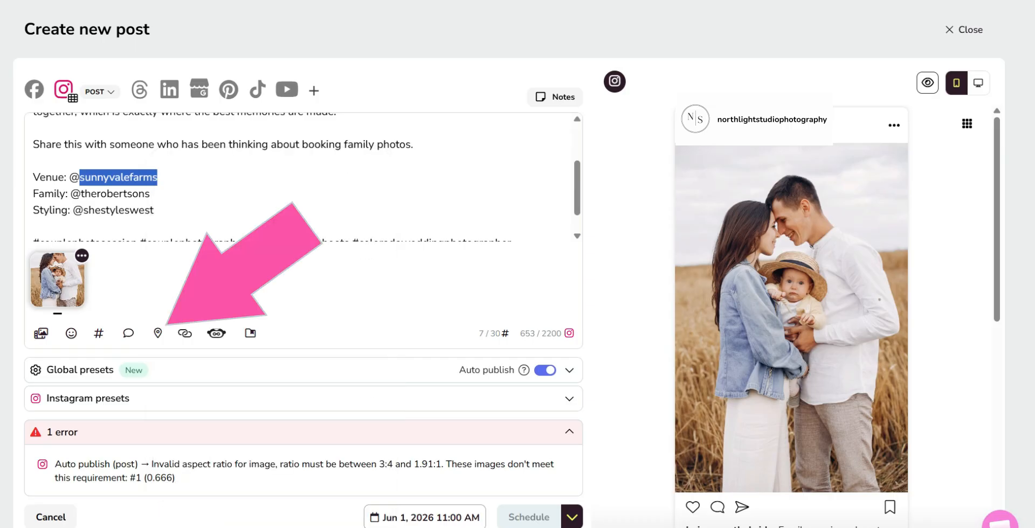
click(157, 333)
right_click(234, 421)
click(274, 232)
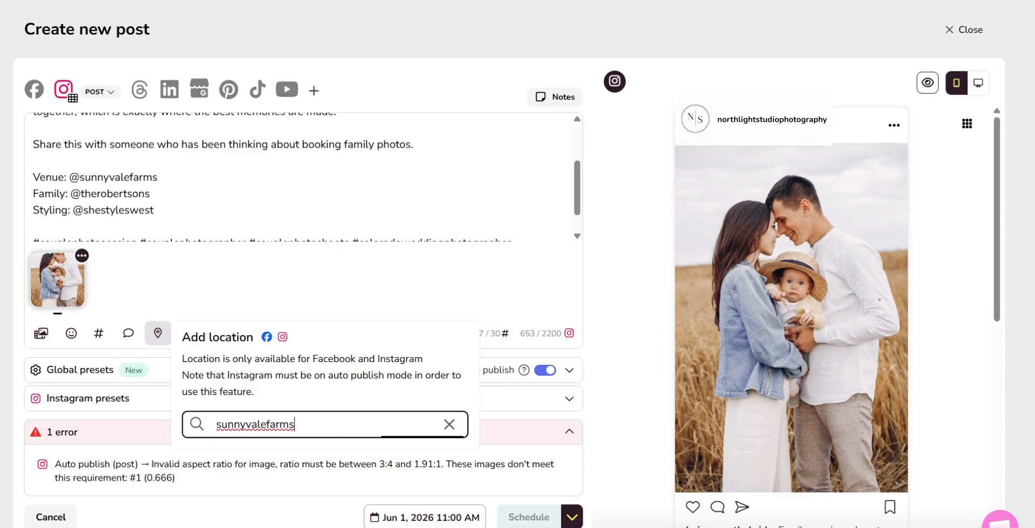
click(324, 461)
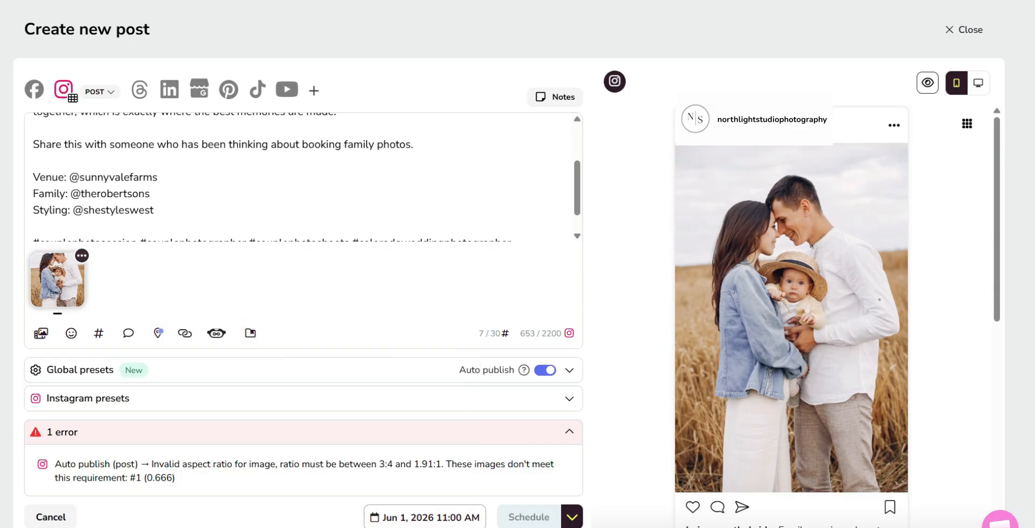
Generate AI alt text for the attached photo, then copy the Caption 3 alt text from ChatGPT and return to the post
click(82, 256)
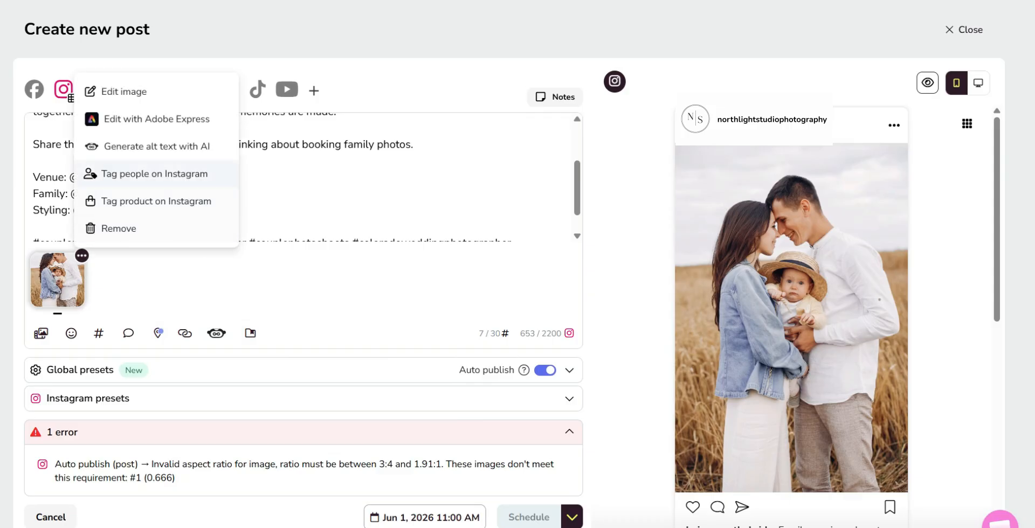
click(145, 146)
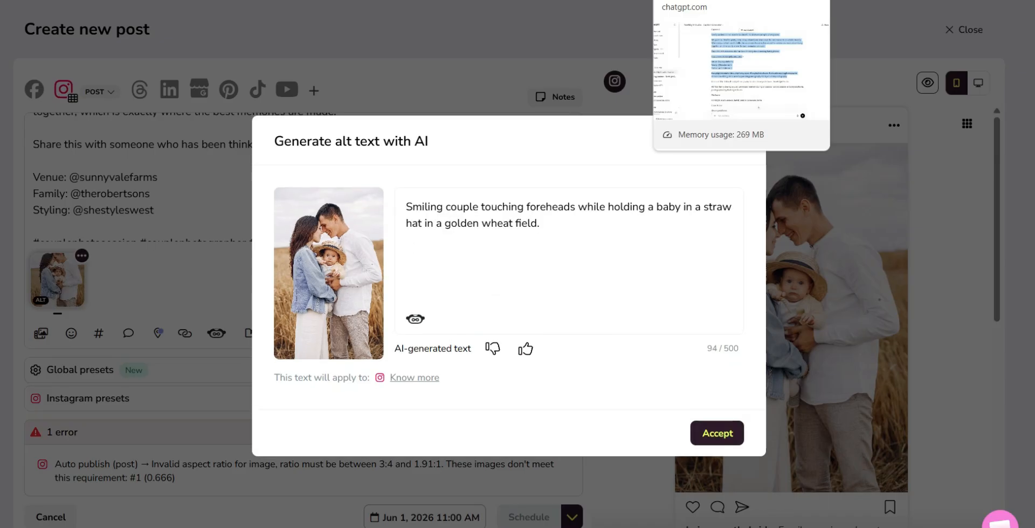
click(711, 1)
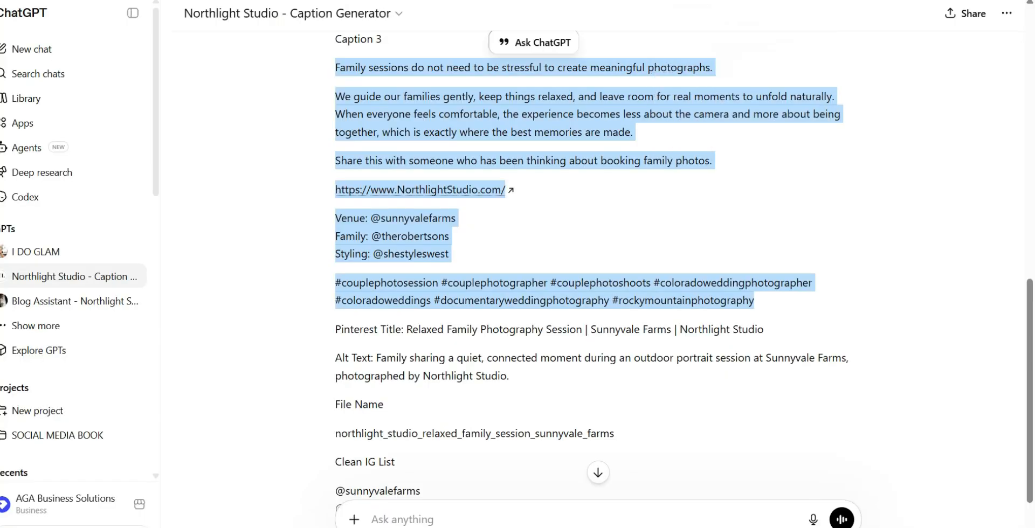
drag(377, 358, 509, 376)
right_click(540, 361)
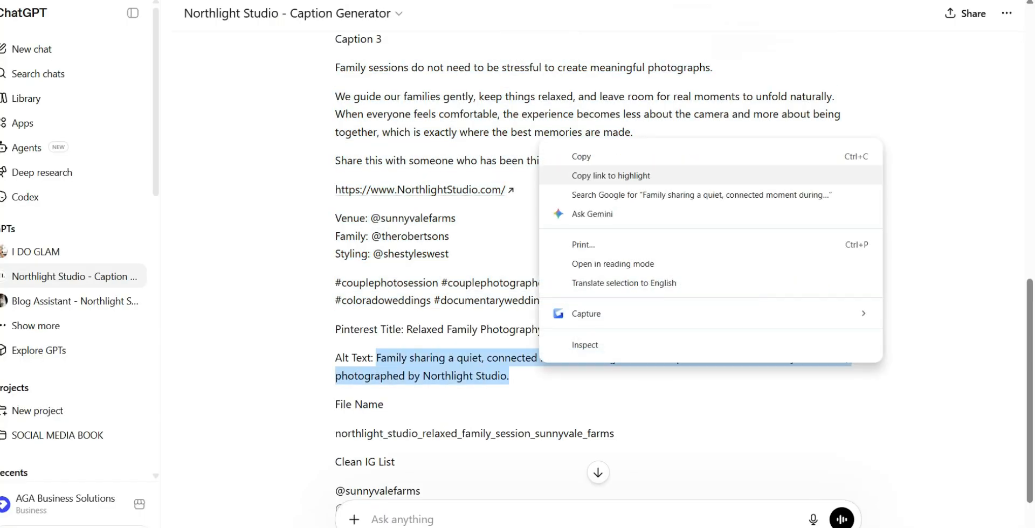
click(581, 157)
click(588, 1)
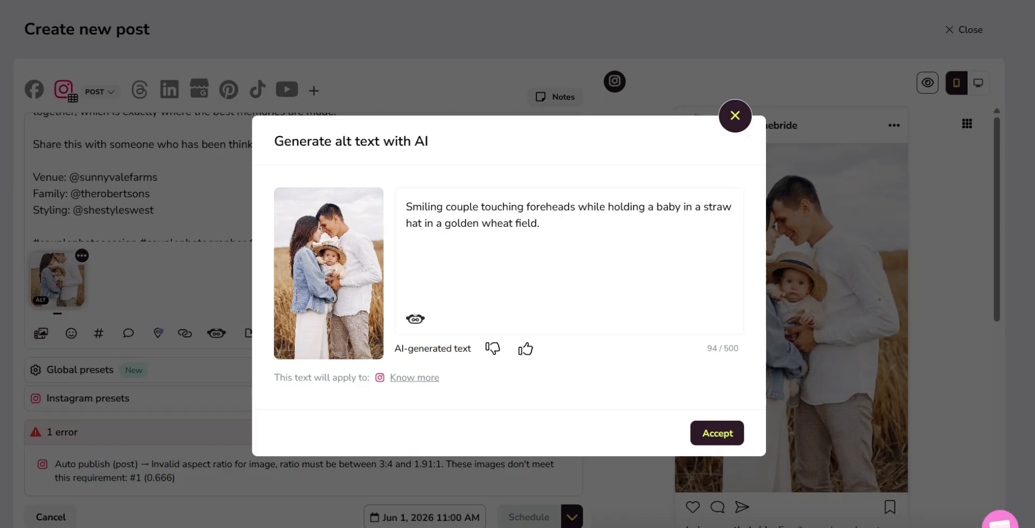
Replace the AI-generated alt text with the copied Caption 3 alt text and accept it for the photo
drag(406, 207, 540, 224)
right_click(566, 215)
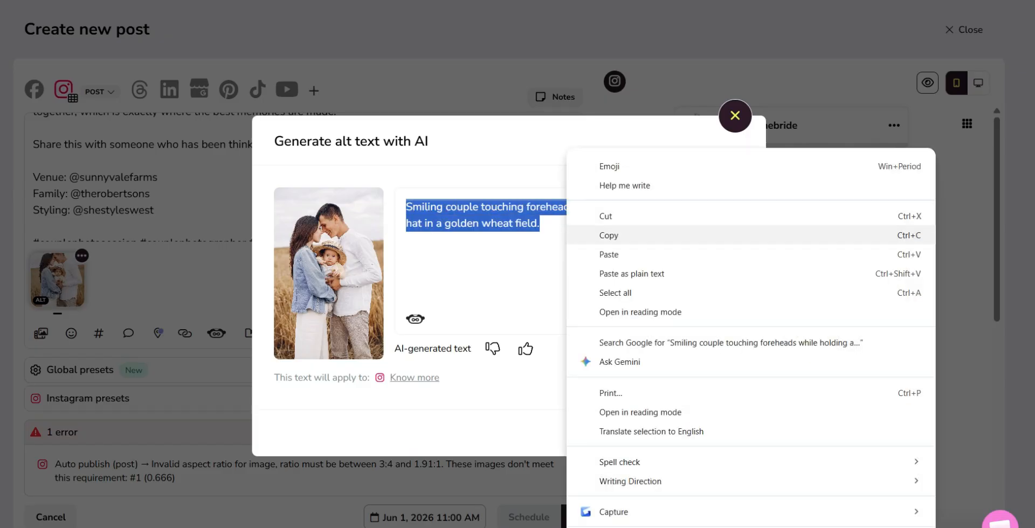
click(593, 255)
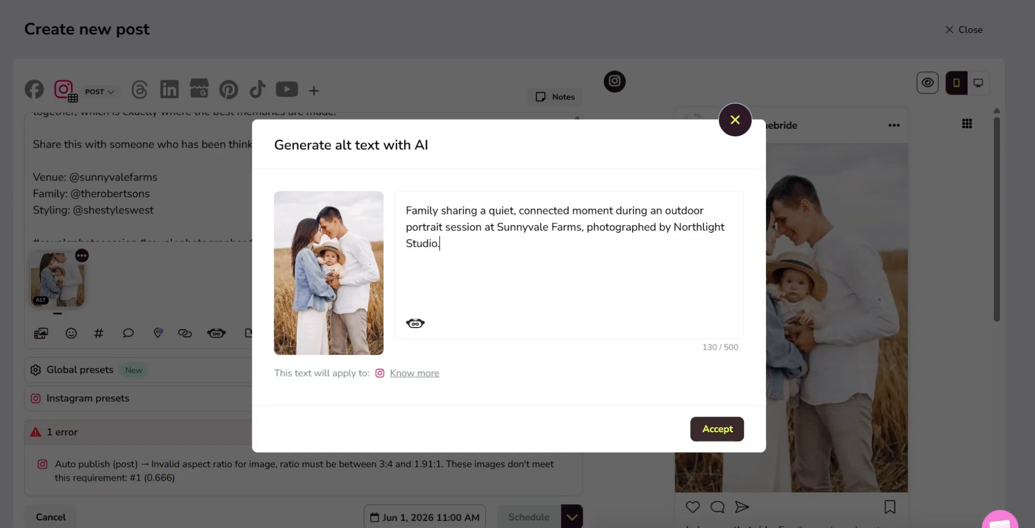
click(717, 429)
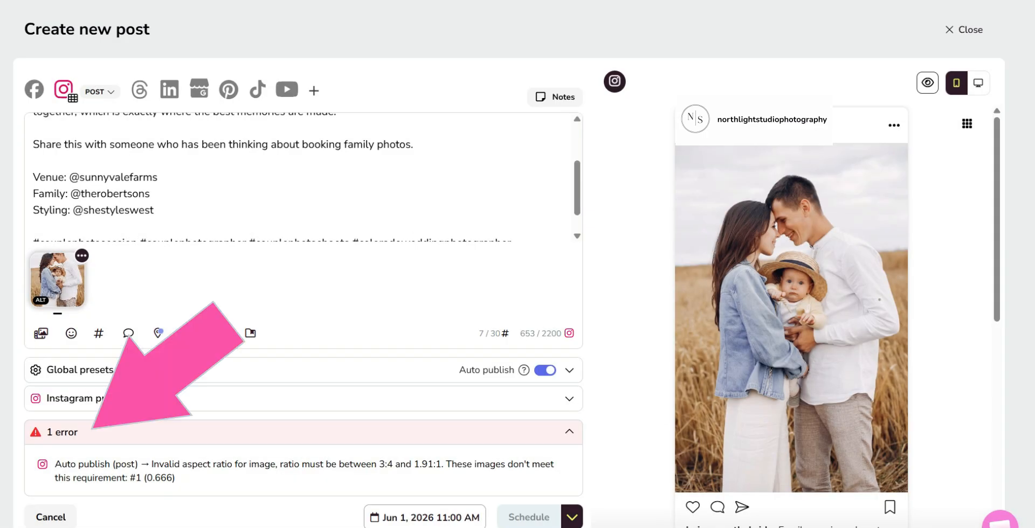
Resize the attached photo to 1080 wide by 1350 high in the image editor and save it
scroll(303, 178, up, 2)
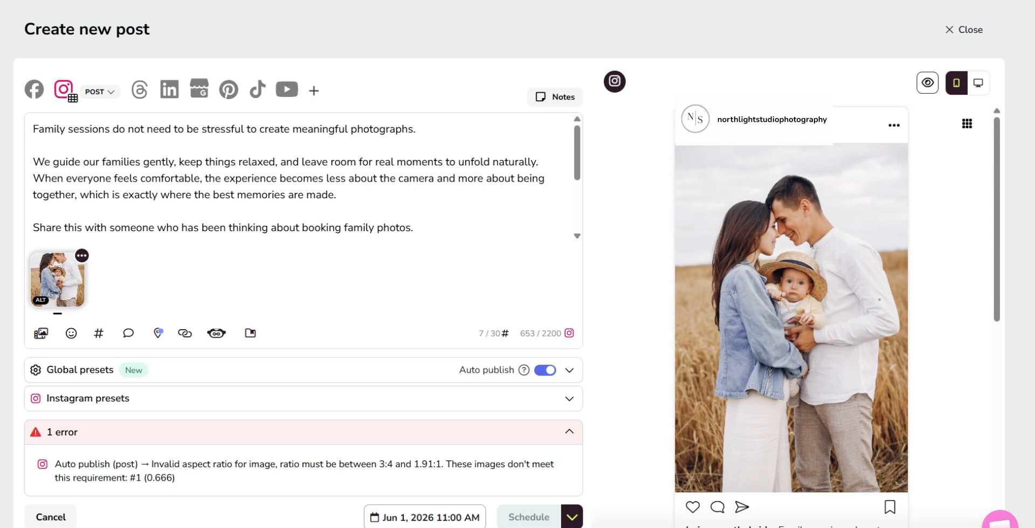
click(81, 255)
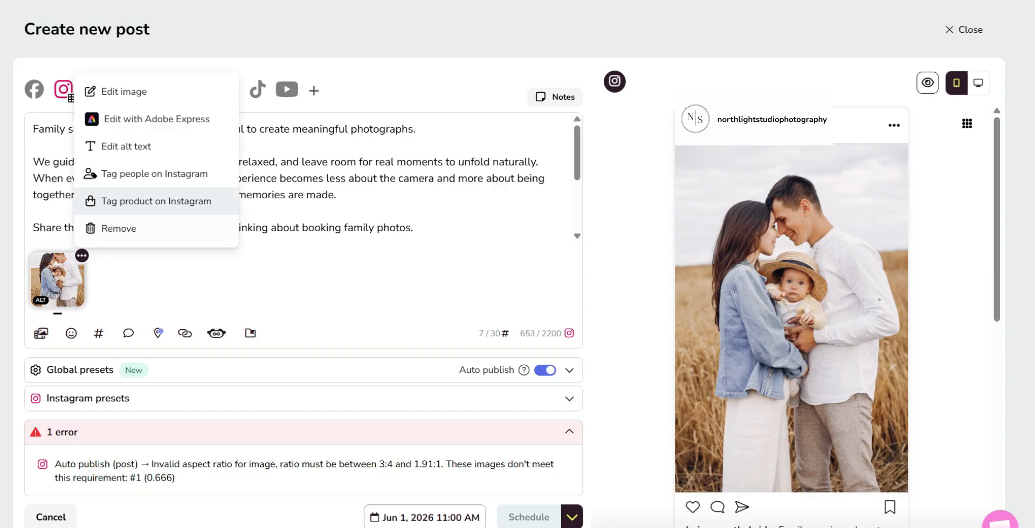
click(144, 92)
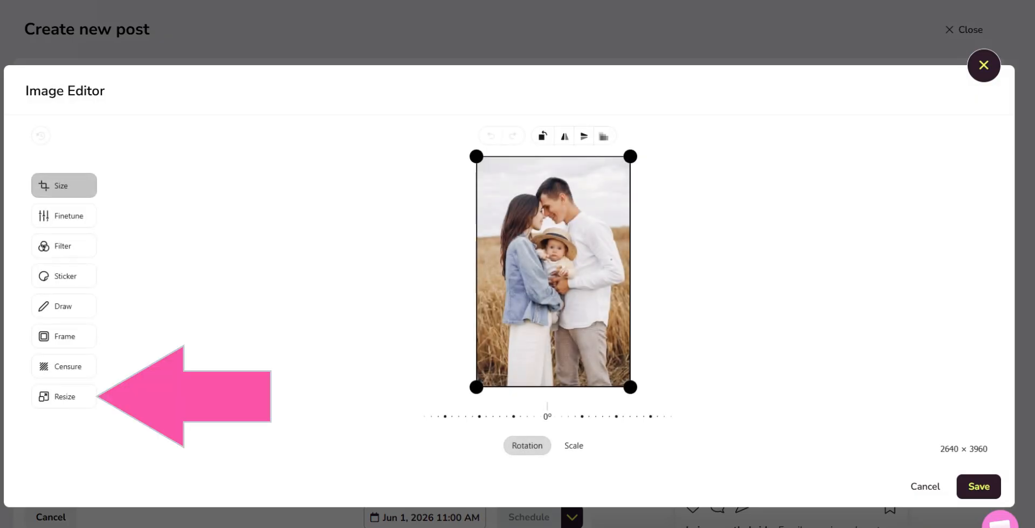
click(64, 397)
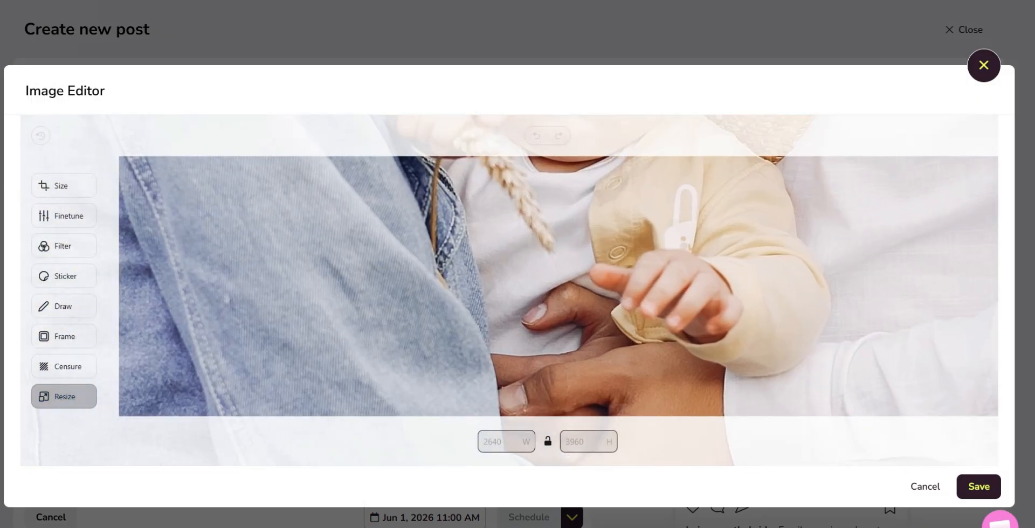
click(506, 442)
text(1080)
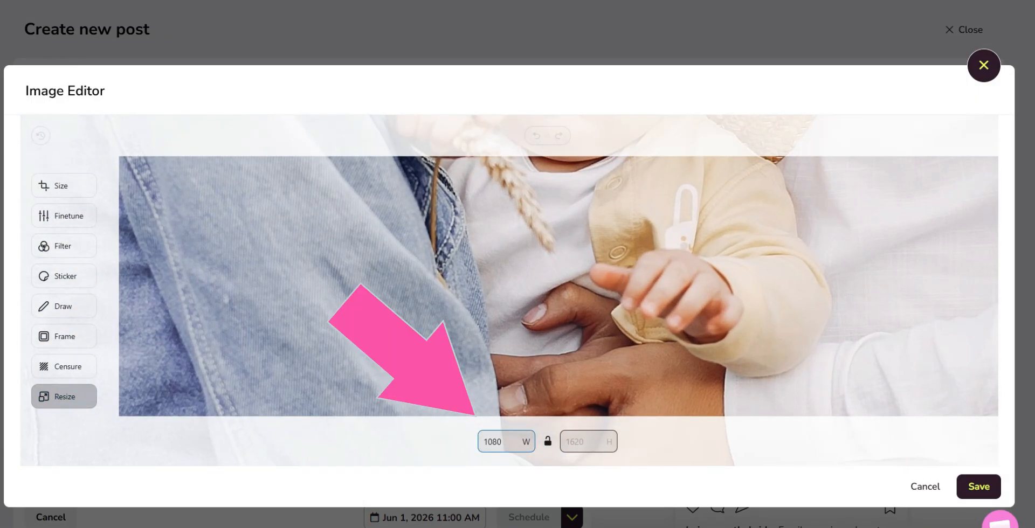
click(588, 441)
text(13)
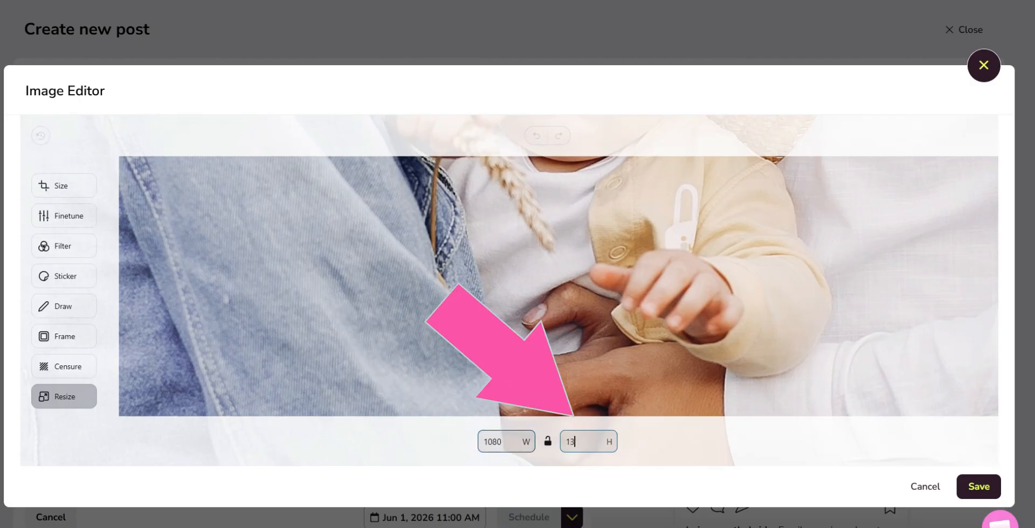
text(50)
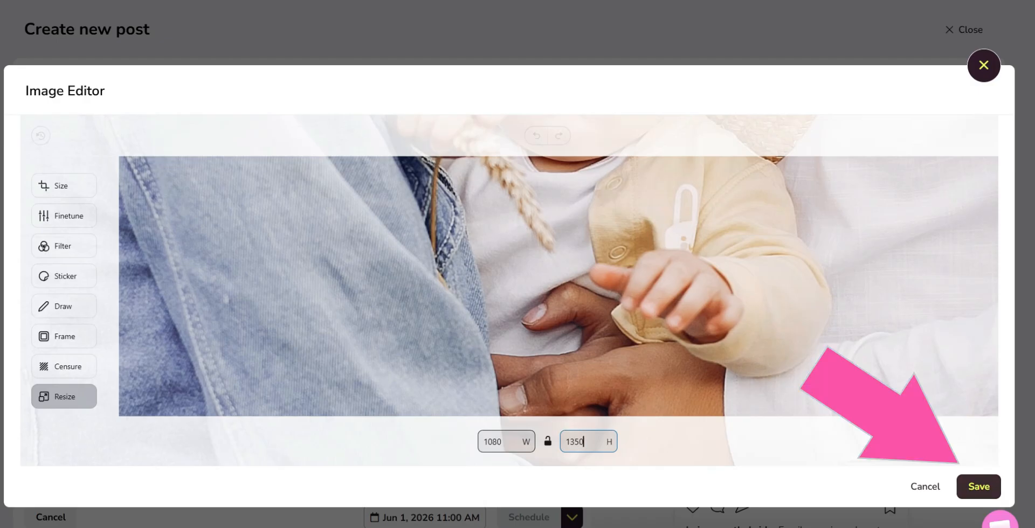
click(978, 486)
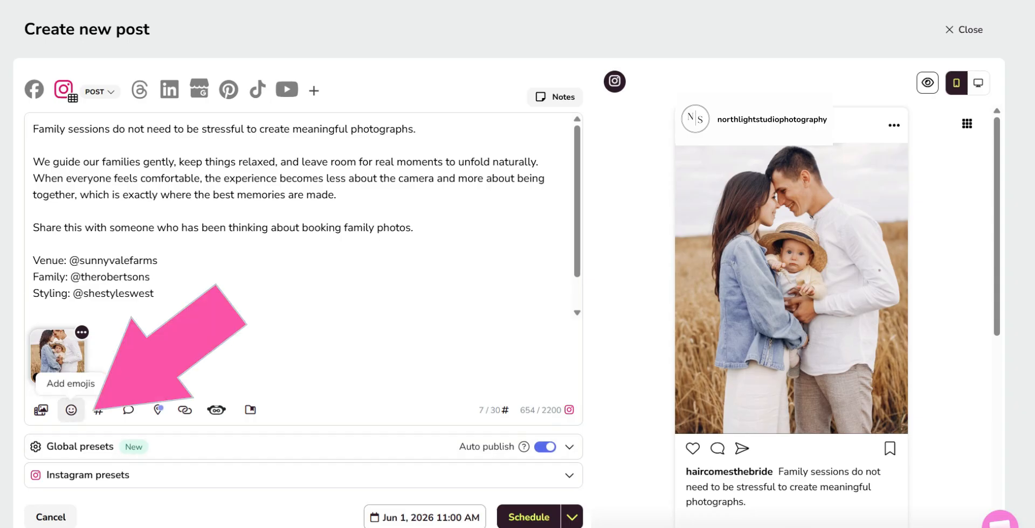
Add a white heart emoji after the caption's opening line and insert the searched hashtag #familyphotosession ahead of the existing hashtags
click(71, 410)
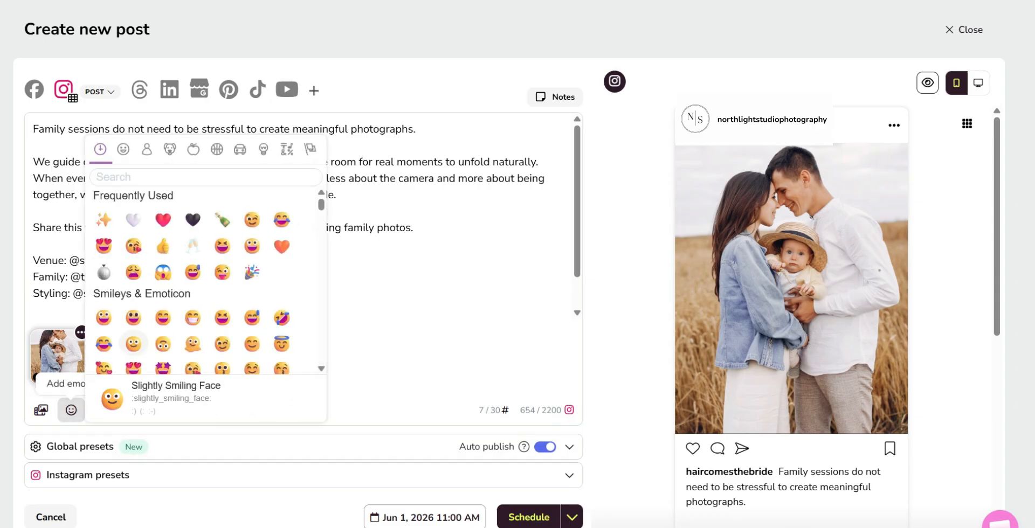
click(133, 220)
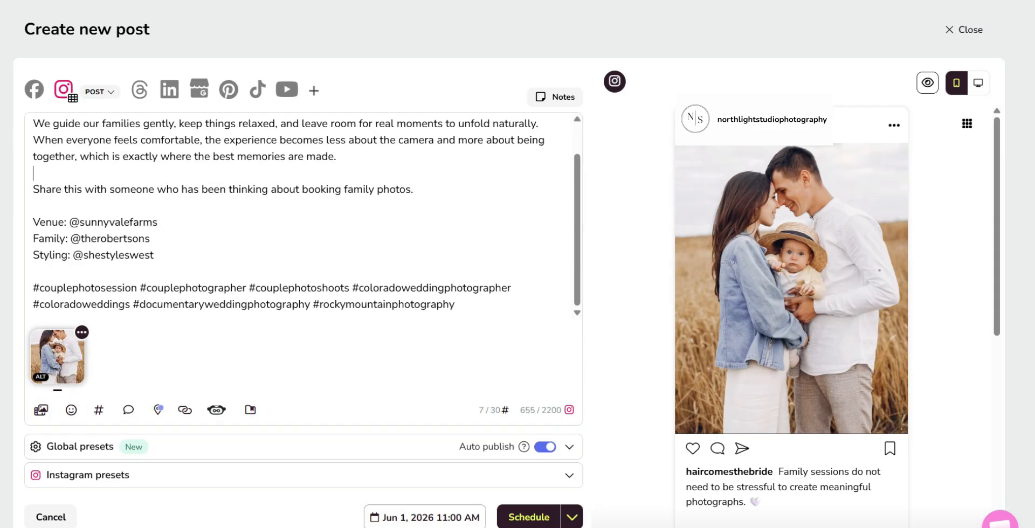
click(33, 288)
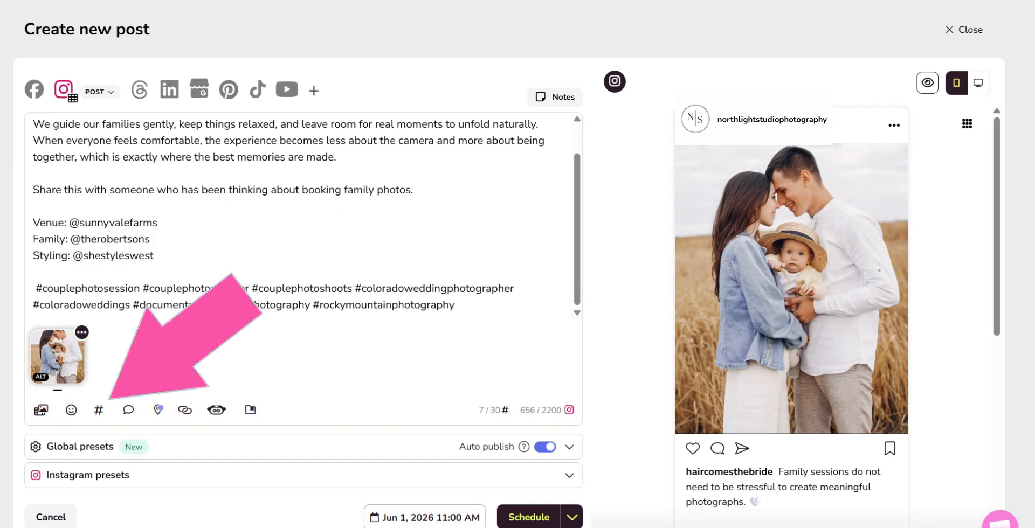
click(98, 410)
text(familyphoto)
click(178, 347)
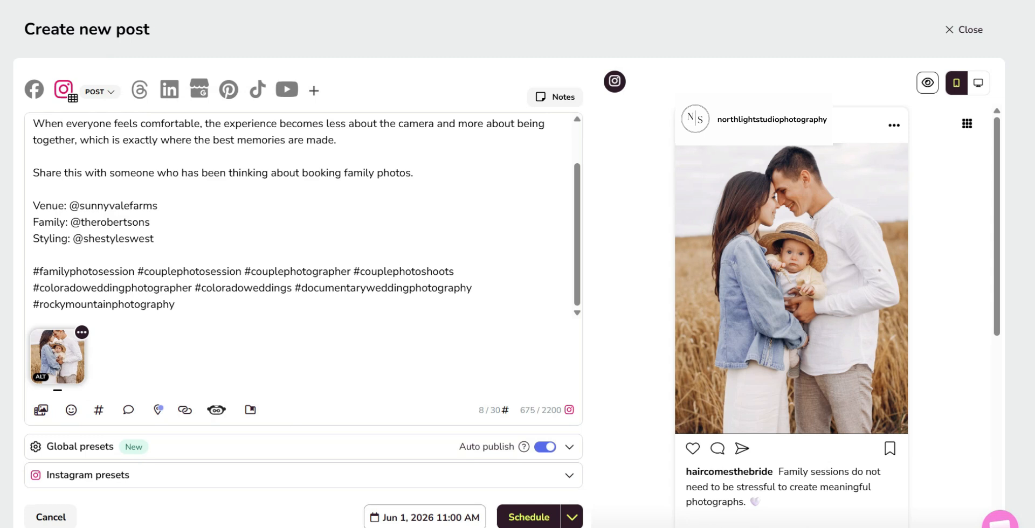
Copy the three handles of the Clean IG List from ChatGPT and return to the post
key(ctrl+Tab)
scroll(593, 259, down, 3)
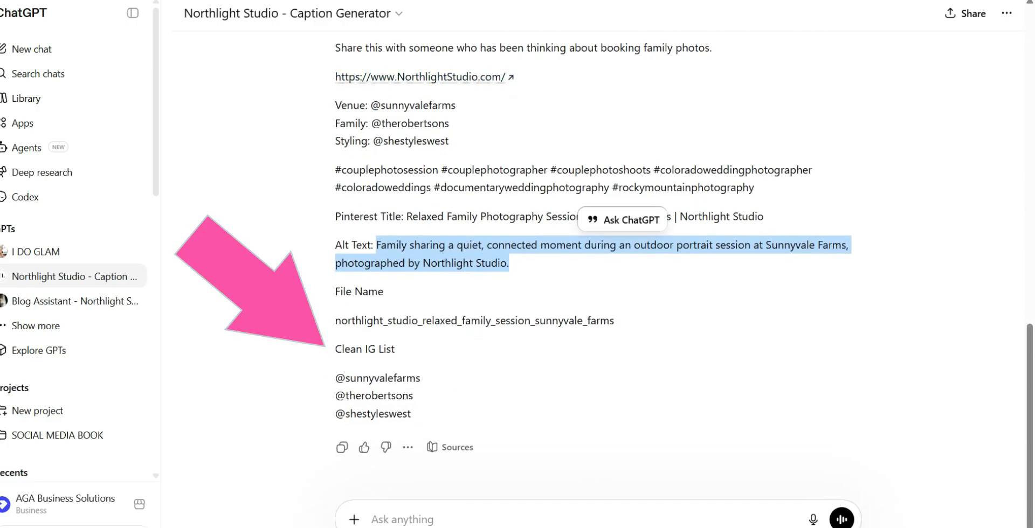
drag(335, 378, 411, 414)
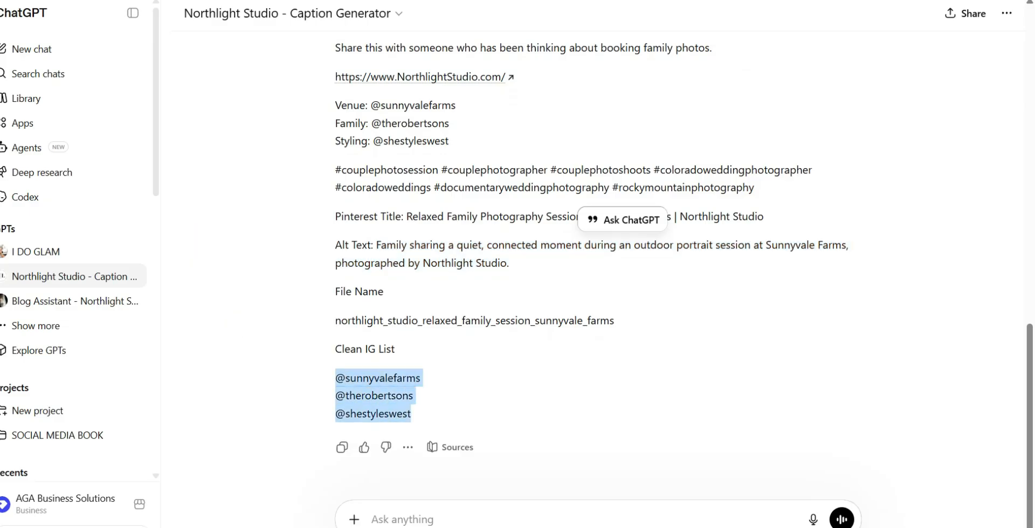
right_click(400, 379)
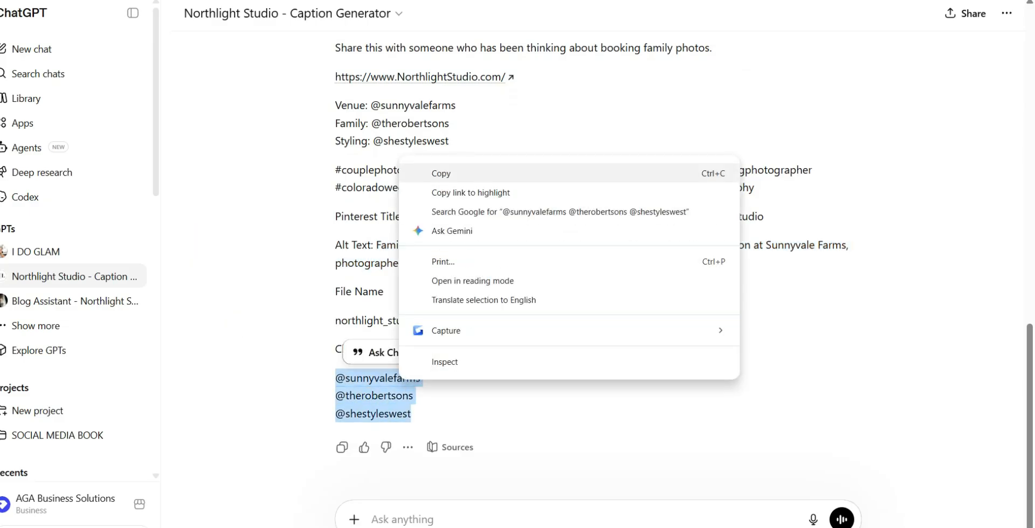
click(441, 173)
key(ctrl+Tab)
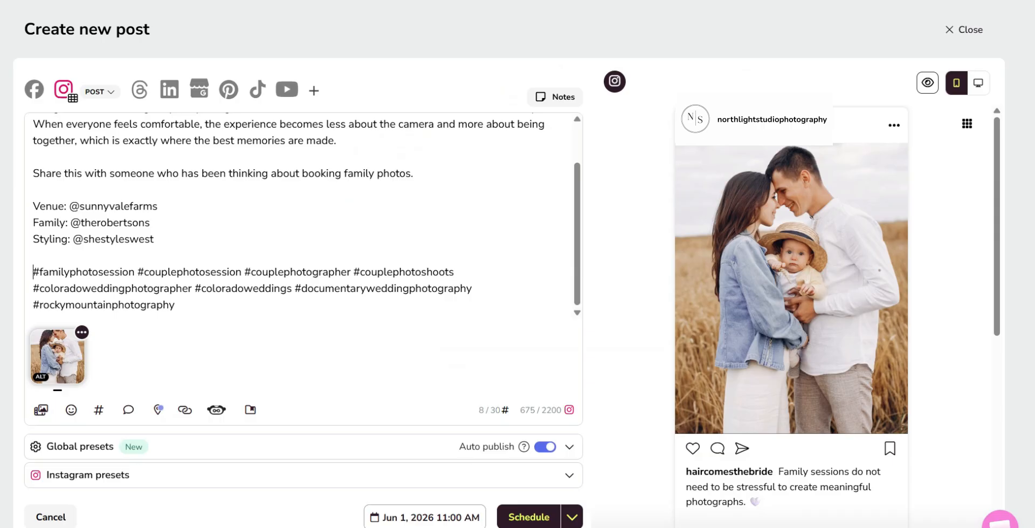
Tag the three copied Instagram handles on the photo, save the tags and close the people tagging window
click(81, 333)
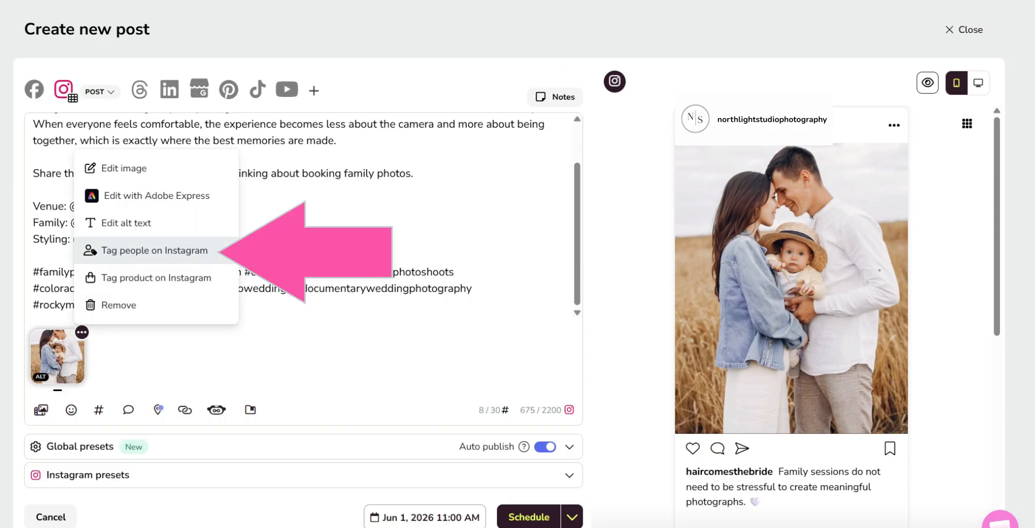
click(154, 250)
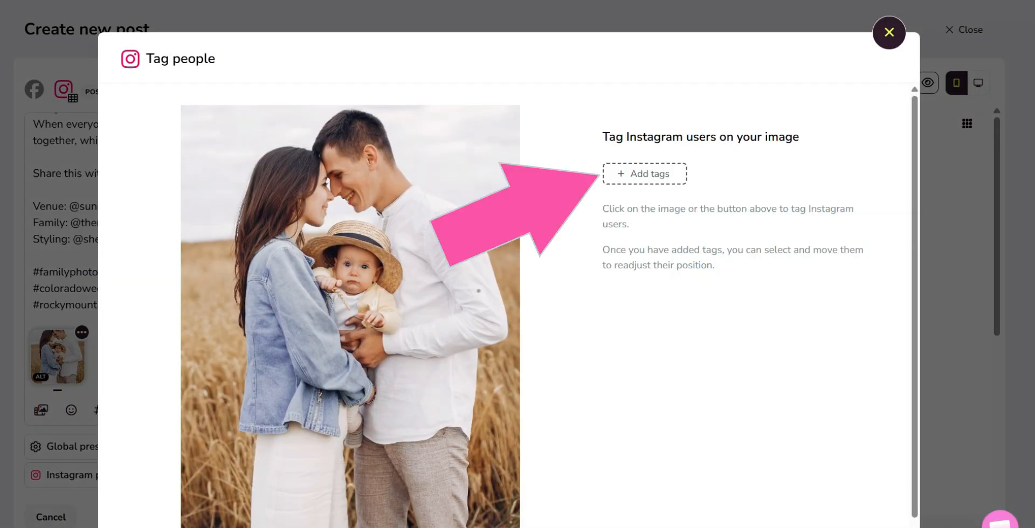
click(645, 174)
click(638, 179)
right_click(637, 179)
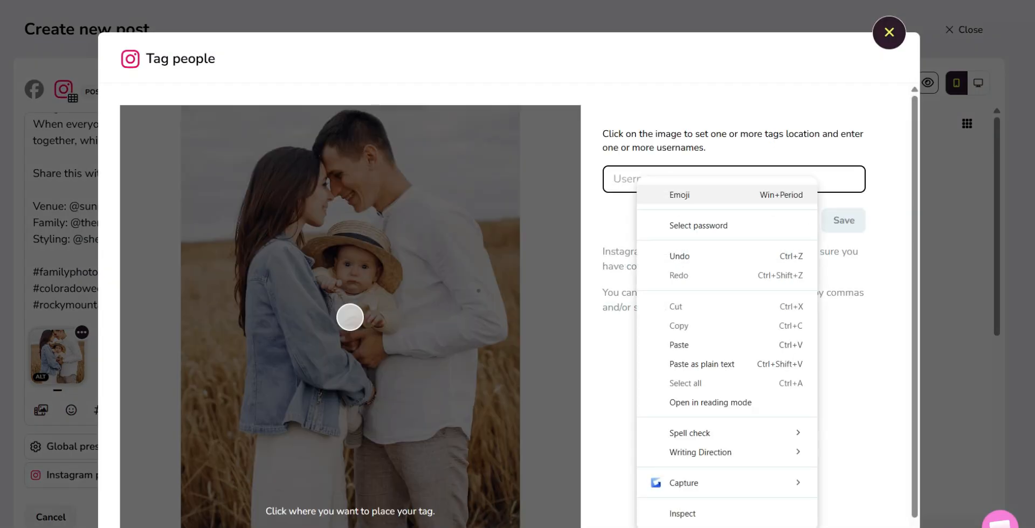
click(679, 345)
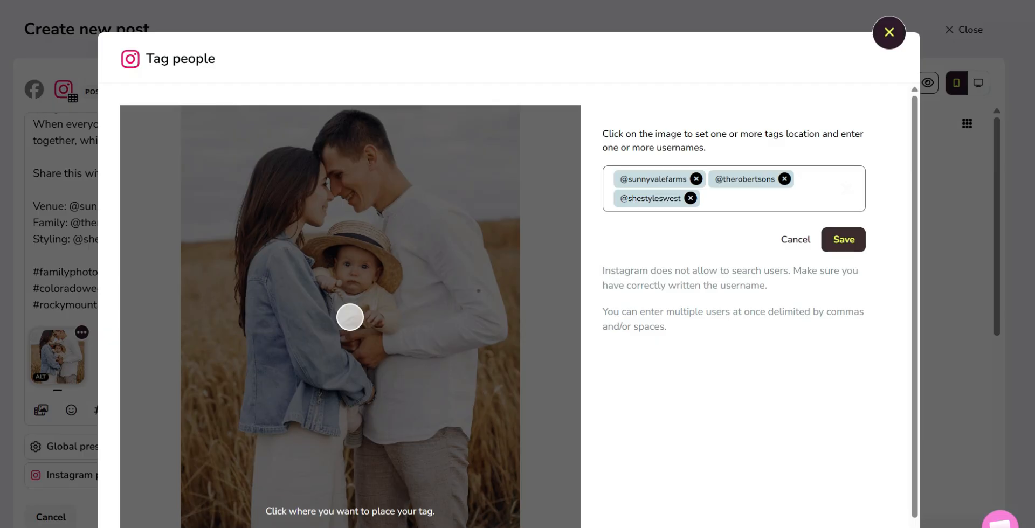
click(843, 240)
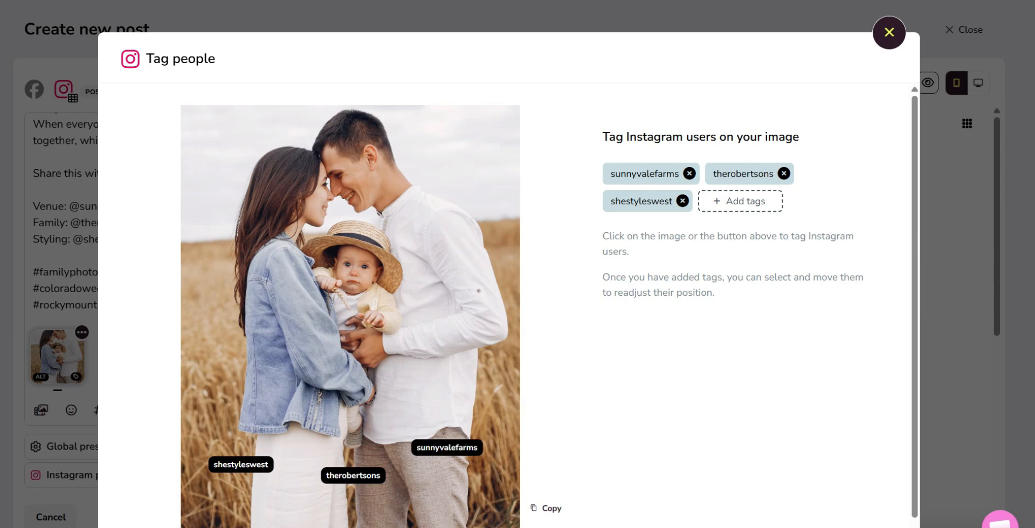
click(889, 33)
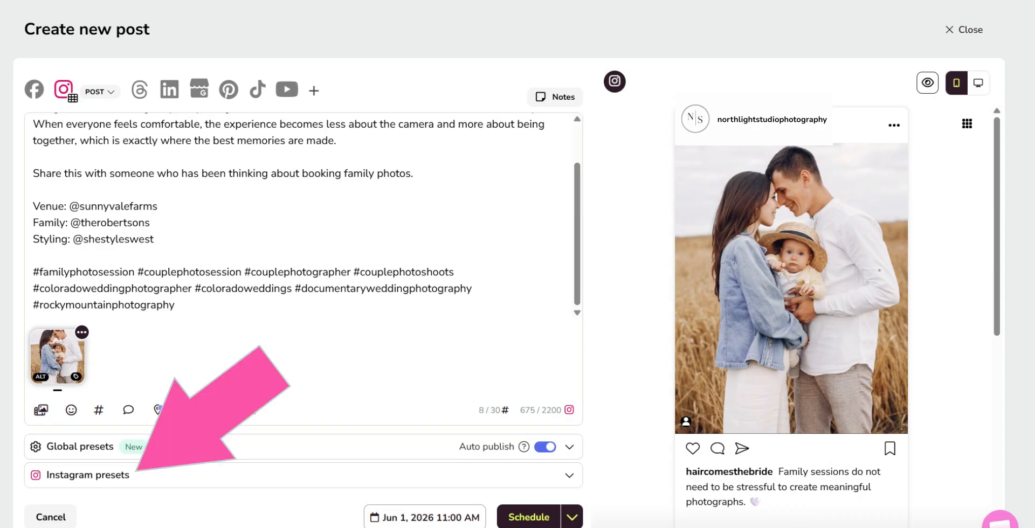
Copy the venue handle sunnyvalefarms from the caption and add it as an Instagram collaborator
click(303, 475)
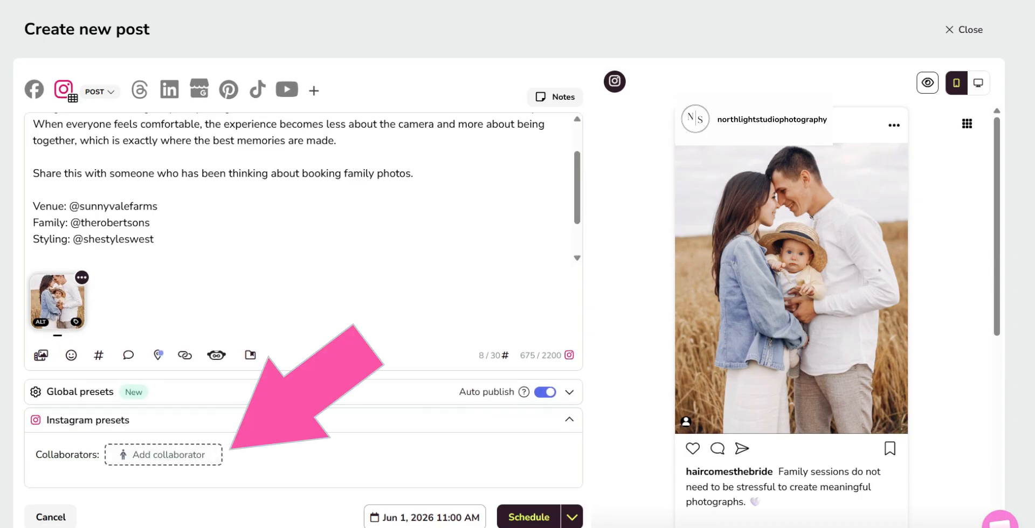
drag(80, 207, 157, 207)
right_click(153, 206)
click(178, 234)
click(164, 454)
key(ctrl+v)
key(Return)
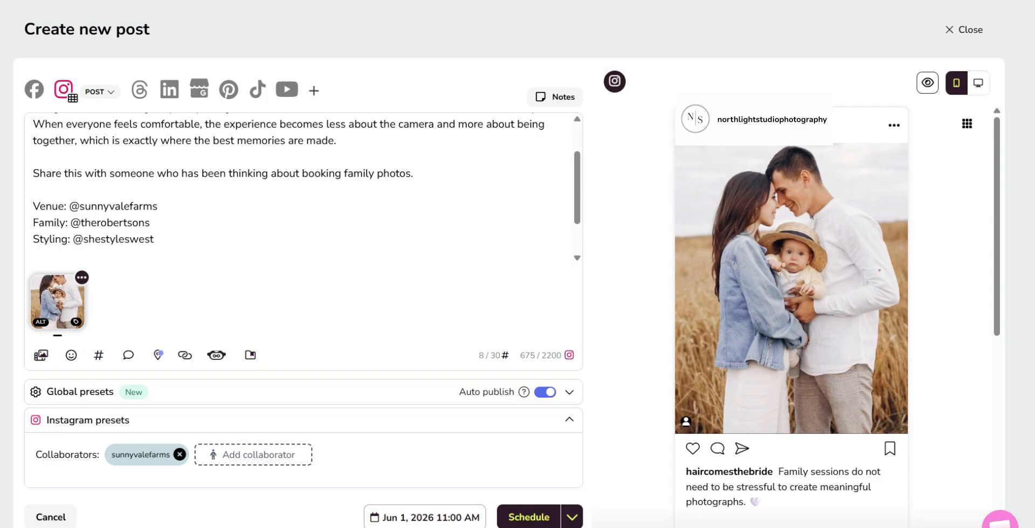
Copy the family's handle from the caption, without the @ sign, and add it as a second collaborator
drag(80, 222, 150, 223)
right_click(144, 223)
click(178, 235)
click(245, 454)
right_click(399, 311)
click(437, 131)
click(671, 351)
Copy the styling handle shestyleswest from the caption and add it as a third collaborator
drag(82, 239, 153, 239)
right_click(153, 239)
click(226, 172)
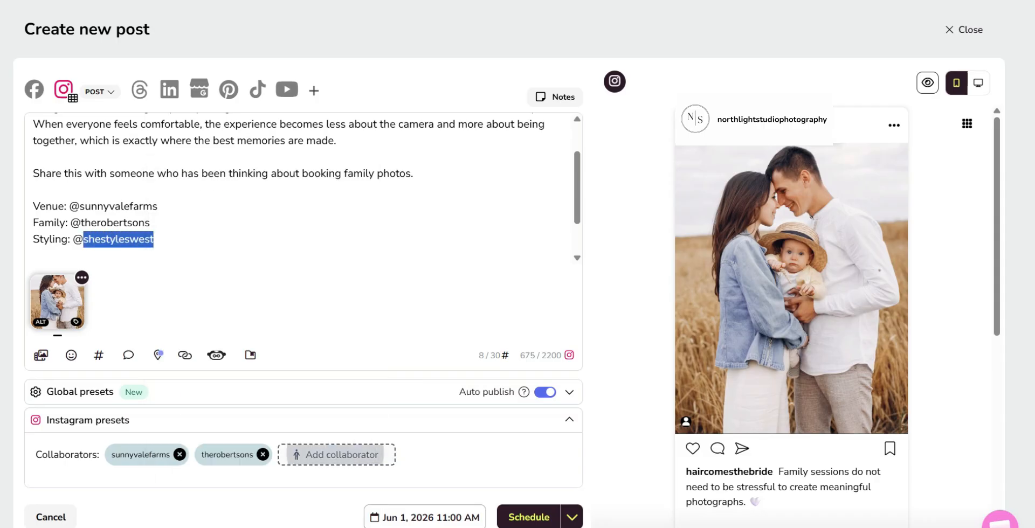
click(335, 454)
right_click(377, 314)
click(418, 125)
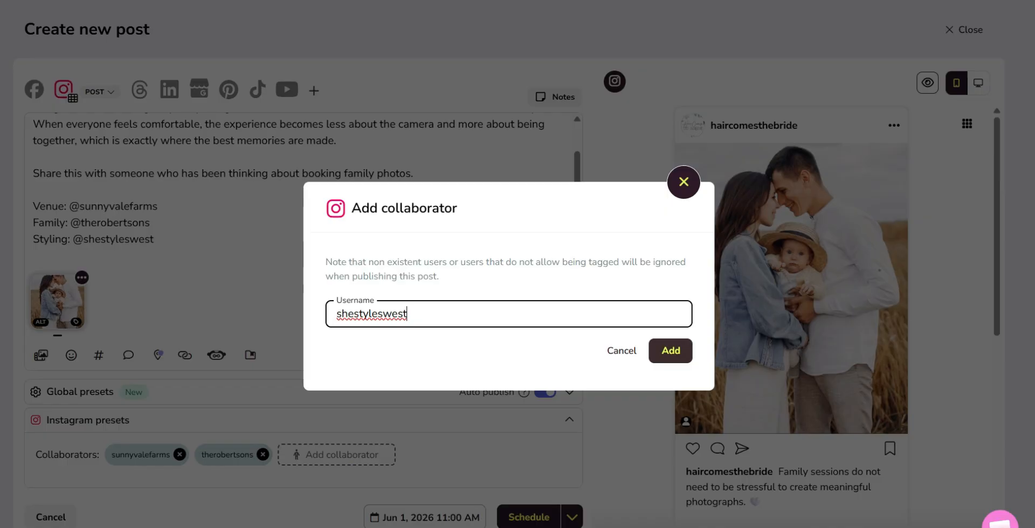
click(670, 351)
Show the Instagram feed preview, and schedule the post for Jun 1, 2026 at 11:00 AM
scroll(303, 189, up, 1)
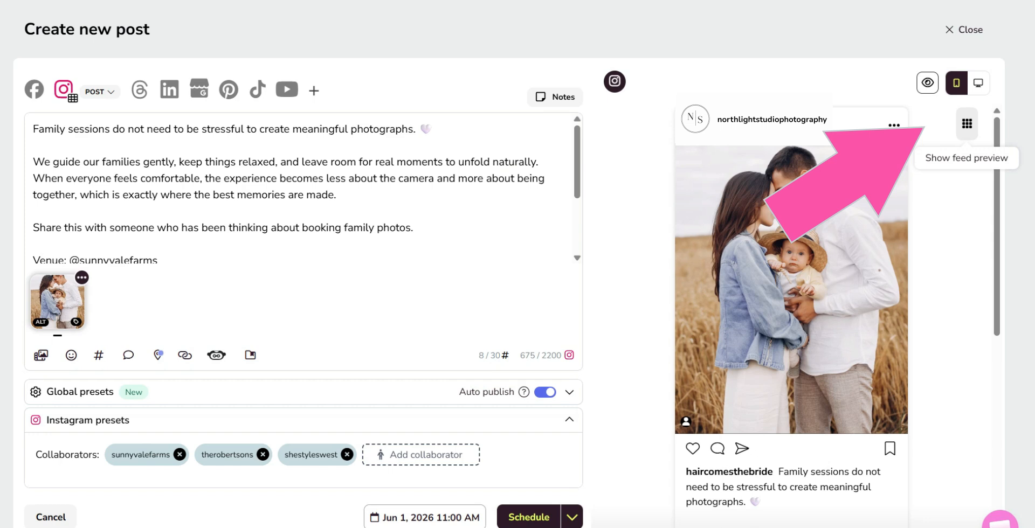
click(966, 124)
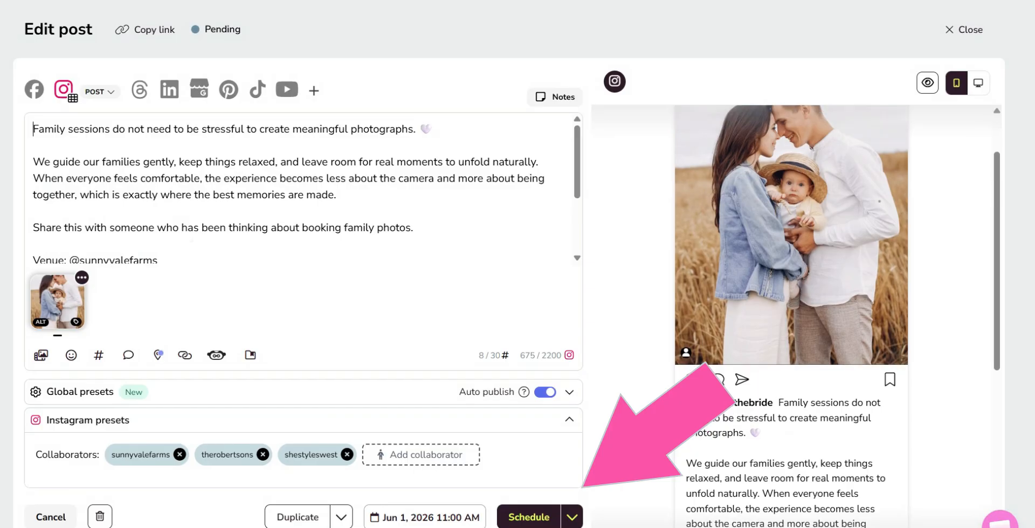
click(572, 518)
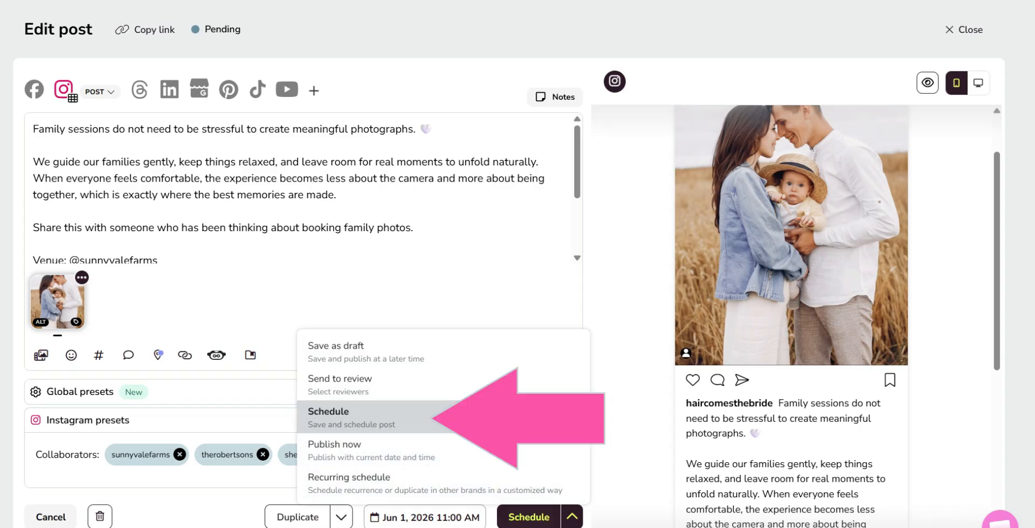
click(529, 517)
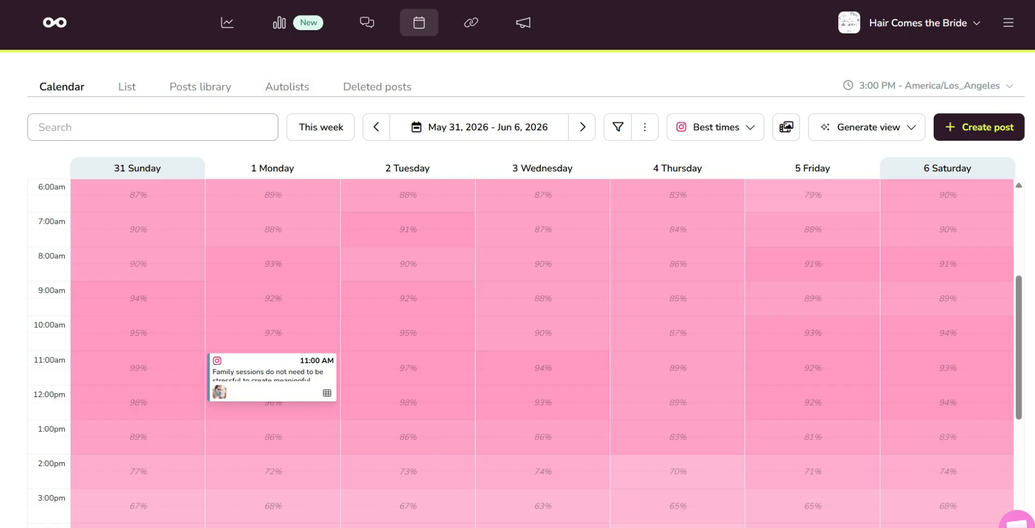
Open the scheduled Monday 11:00 AM post and add four more relaxed family session photos from the computer
click(272, 375)
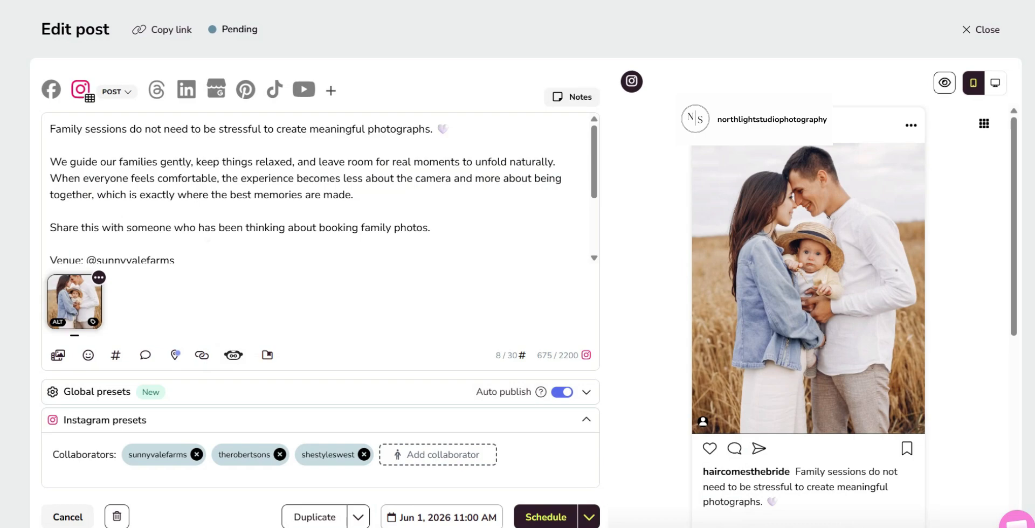
click(58, 355)
click(95, 118)
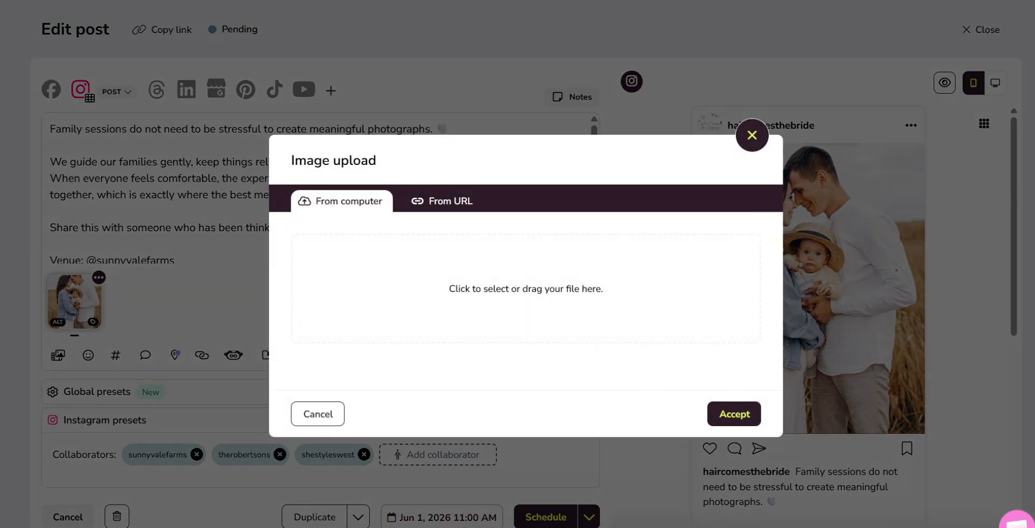
click(526, 289)
click(195, 122)
ctrl+click(387, 121)
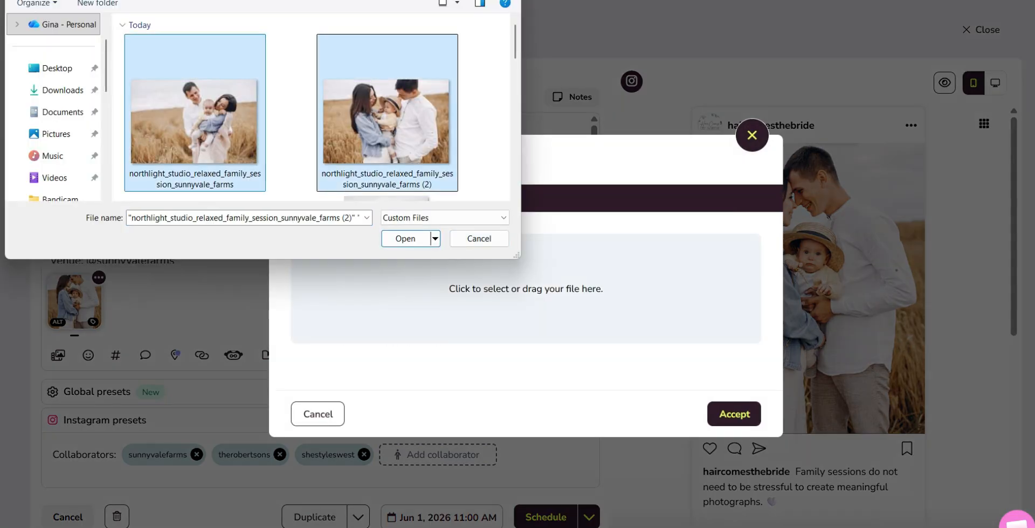
scroll(312, 108, down, 3)
ctrl+click(195, 122)
scroll(312, 108, down, 3)
ctrl+click(194, 108)
click(406, 239)
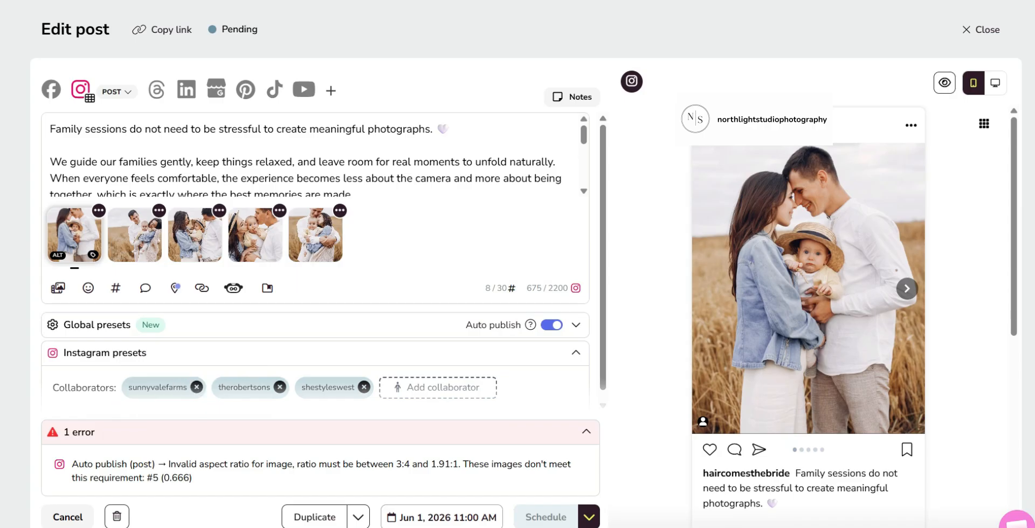
Resize the fifth image to 1080 wide by 1350 high and save it
click(339, 210)
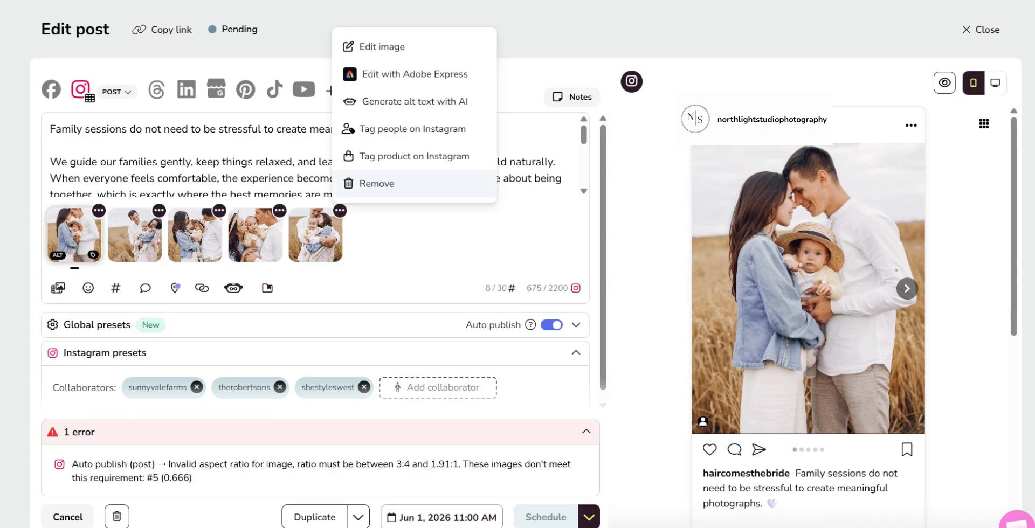
click(377, 45)
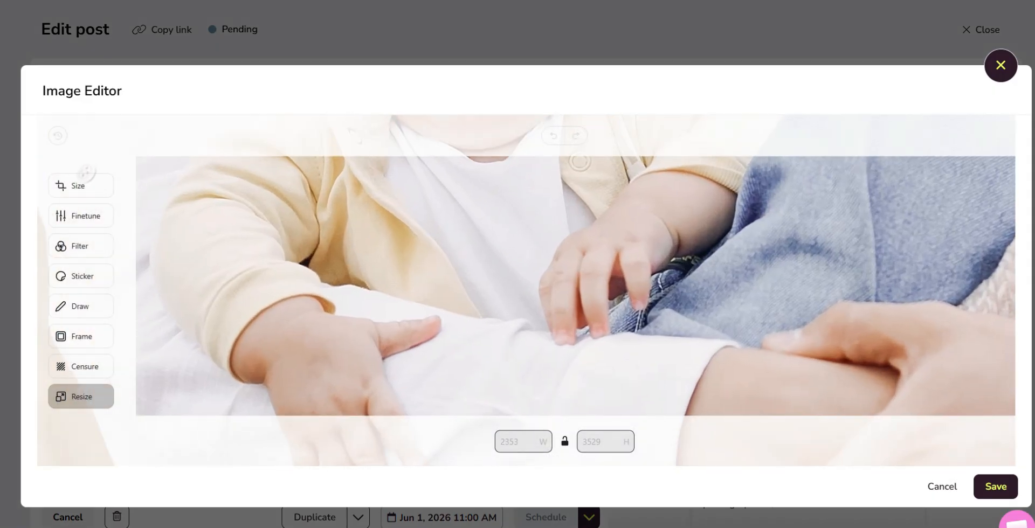
click(518, 442)
text(1080)
click(599, 442)
text(1350)
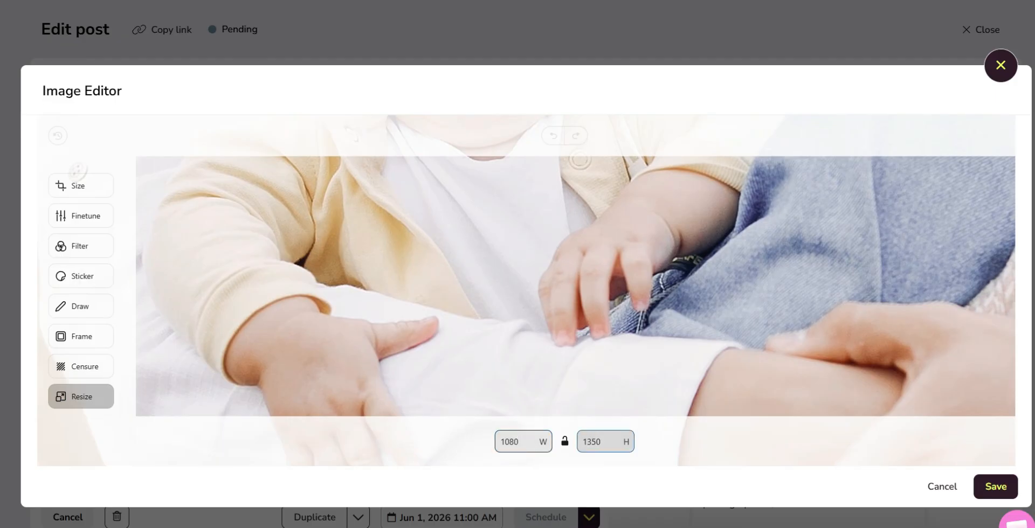
click(996, 486)
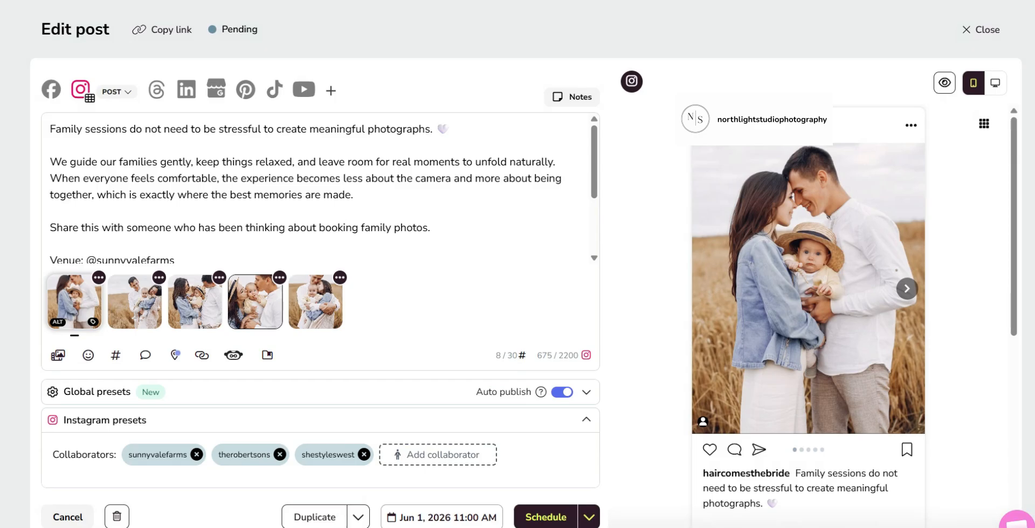
View the image options for the second and first photos, and schedule the updated post for Jun 1, 2026 at 11:00 AM
click(159, 278)
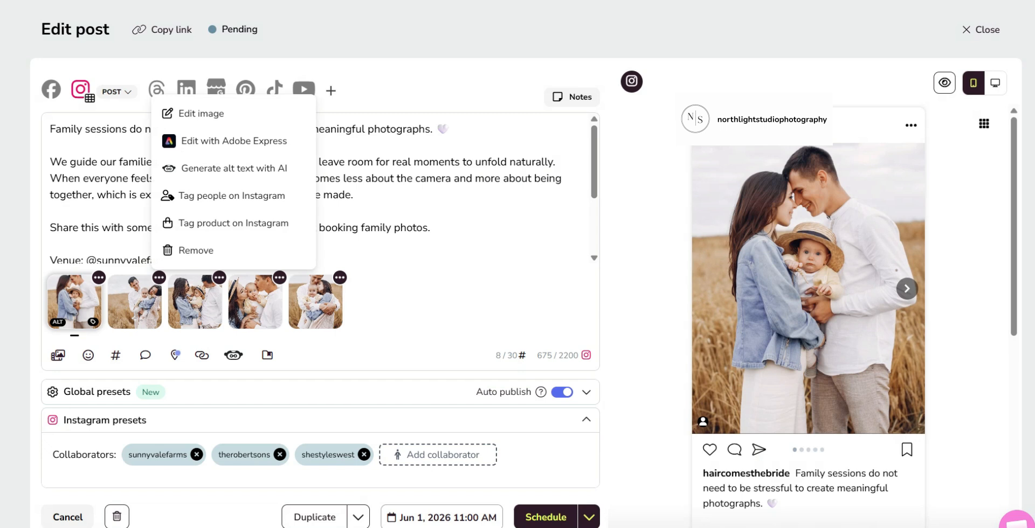
click(99, 278)
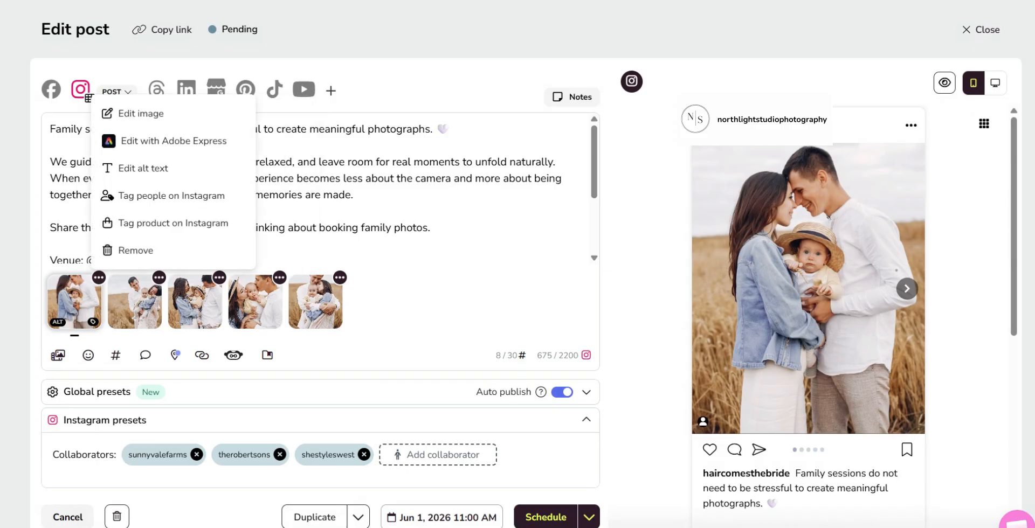
click(388, 318)
click(545, 517)
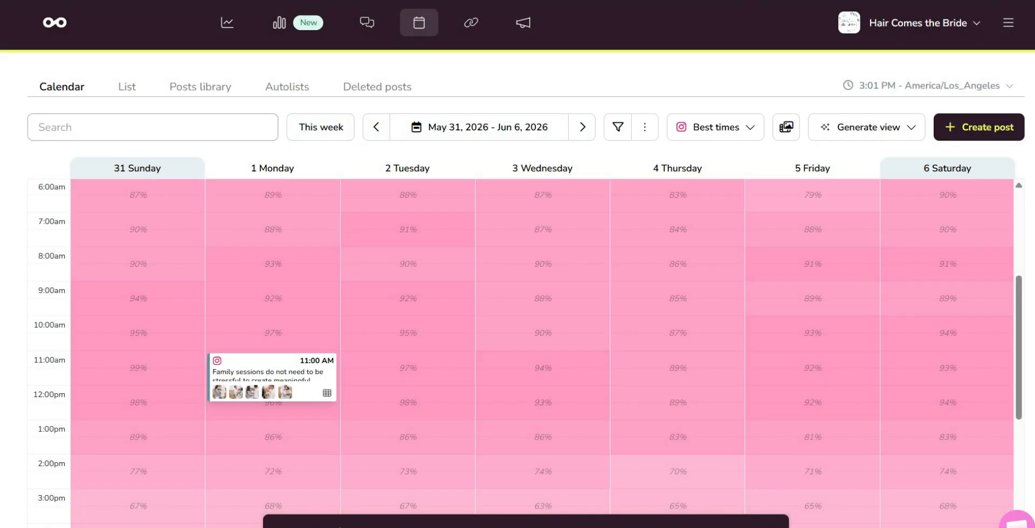